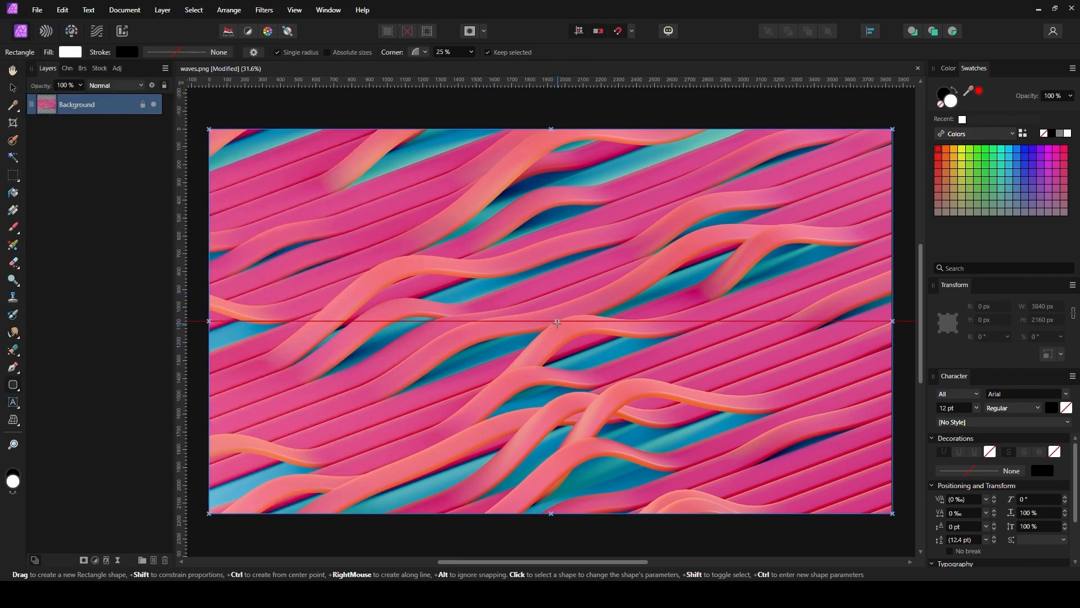
# Draw a centred white rounded square about 1352 px wide with 14% corners, and duplicate the Background layer.
pyautogui.moveTo(551, 321); pyautogui.dragTo(426, 204)
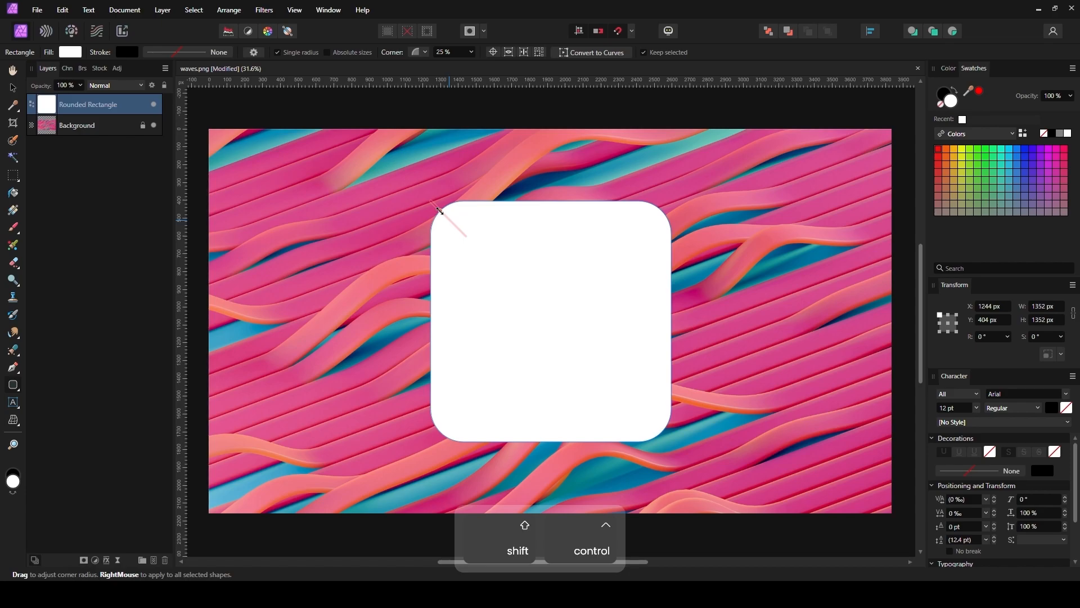
pyautogui.click(100, 126)
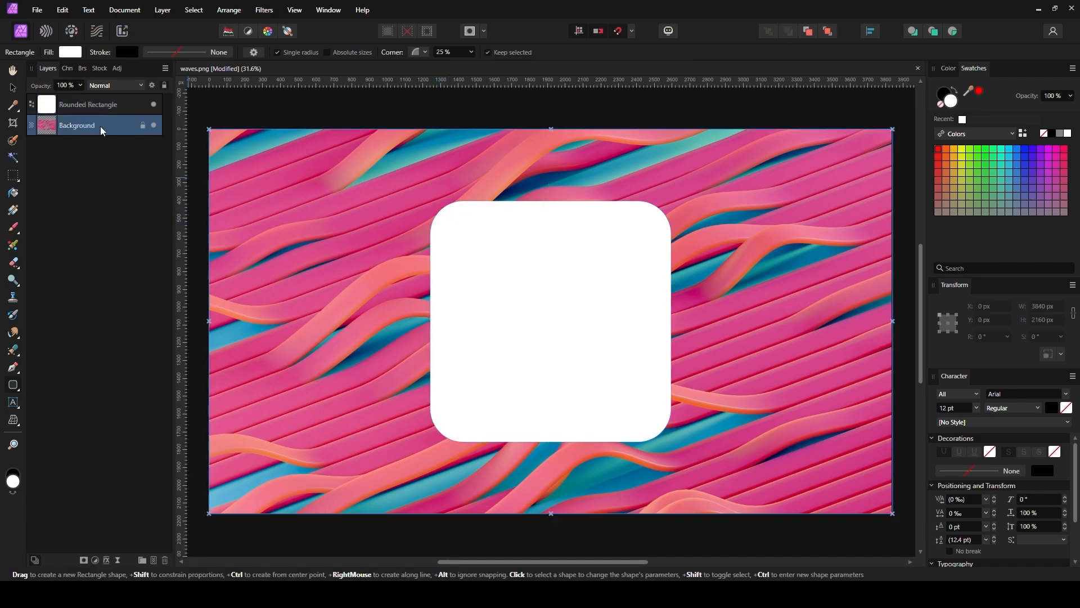
pyautogui.hotkey('ctrl', 'j')
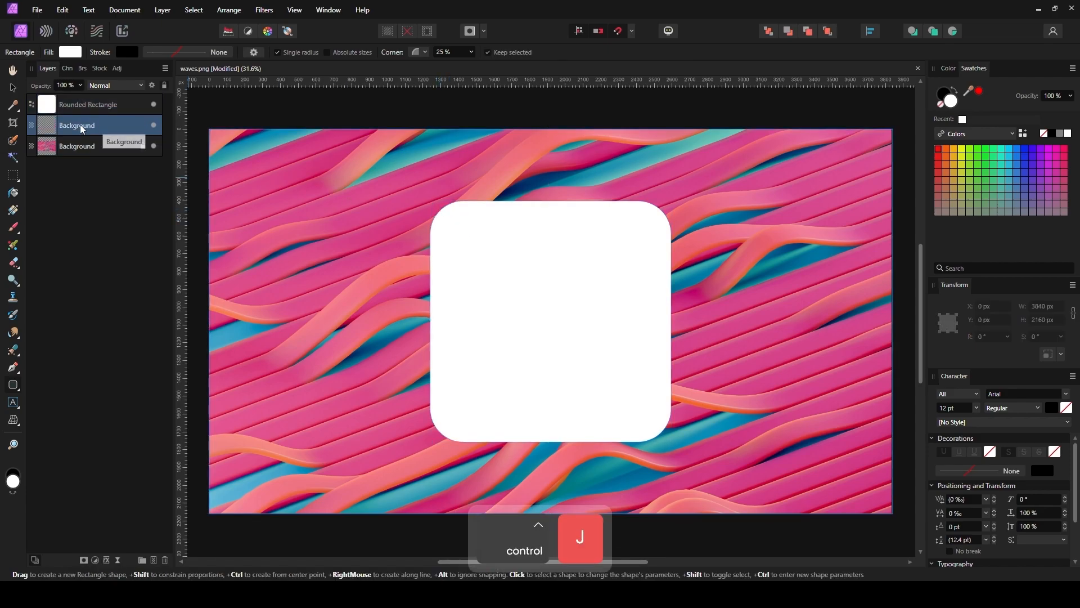
# Set the Rounded Rectangle layer's opacity to 0% and load its outline as a selection.
pyautogui.click(82, 107)
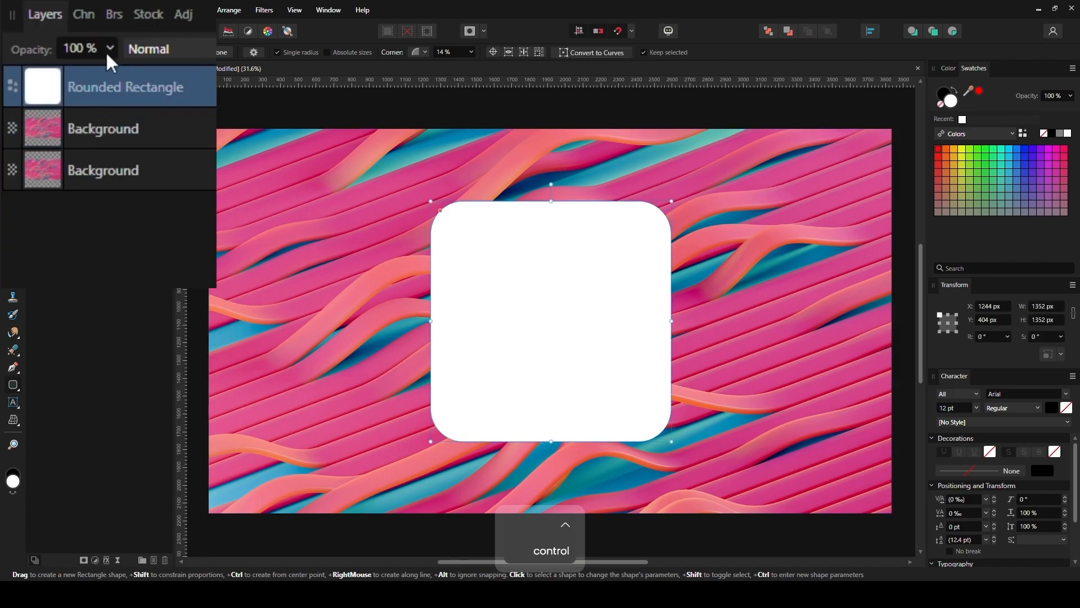
pyautogui.moveTo(84, 97); pyautogui.dragTo(28, 97)
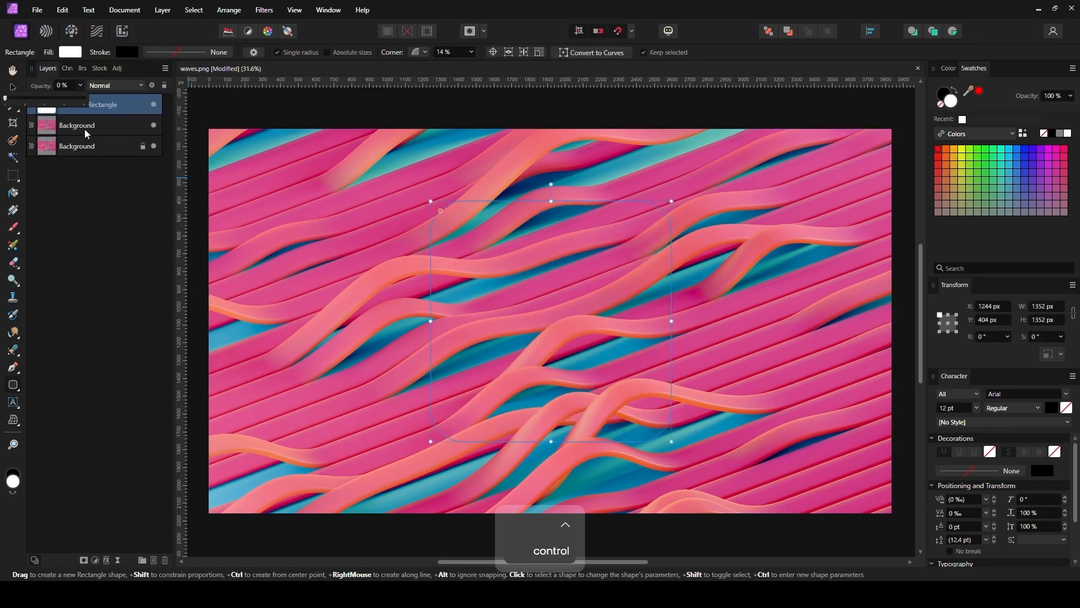
pyautogui.keyDown('ctrl'); pyautogui.click(51, 107); pyautogui.keyUp('ctrl')
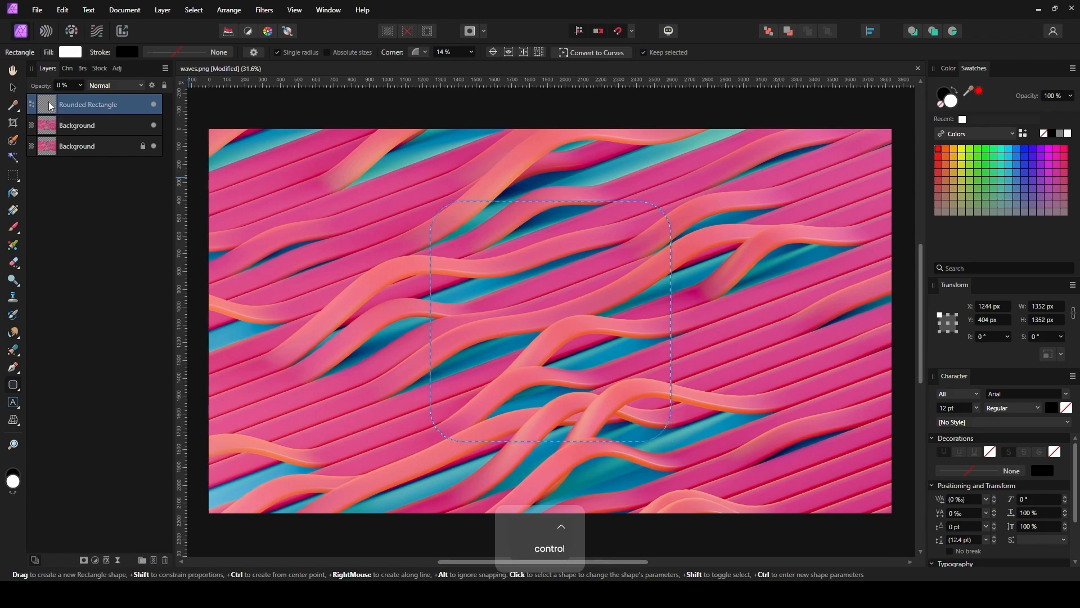
# Mask the duplicated Background layer with the rounded-square selection and deselect.
pyautogui.click(88, 133)
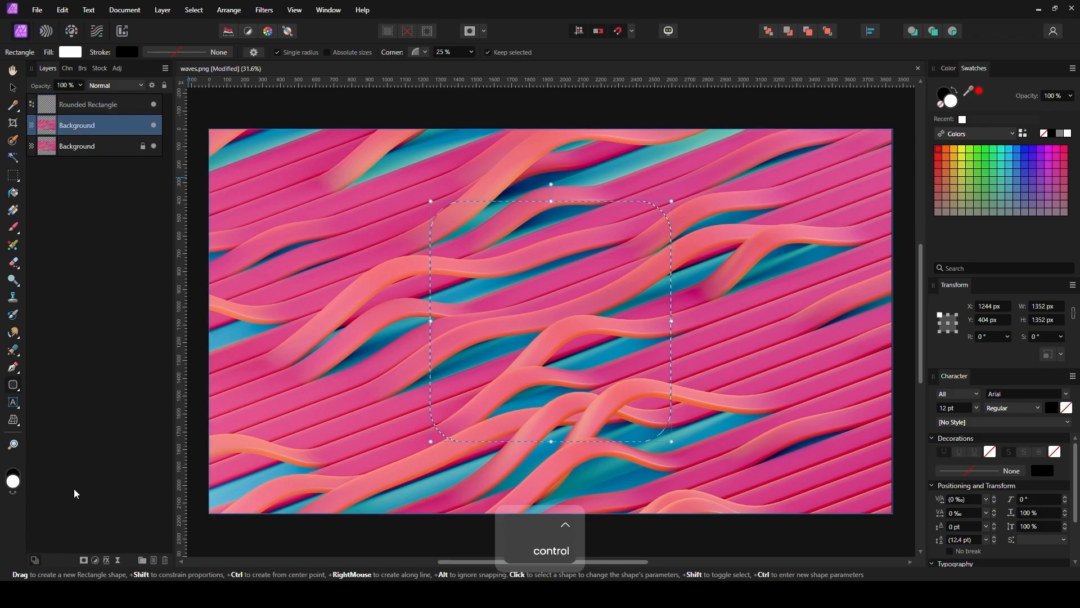
pyautogui.click(93, 566)
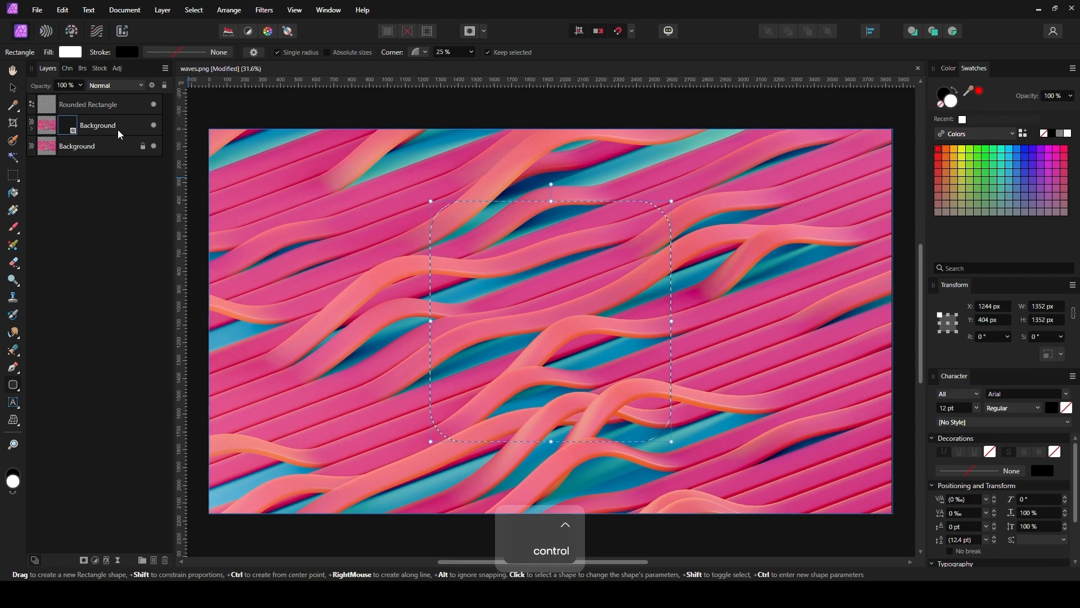
pyautogui.hotkey('ctrl', 'd')
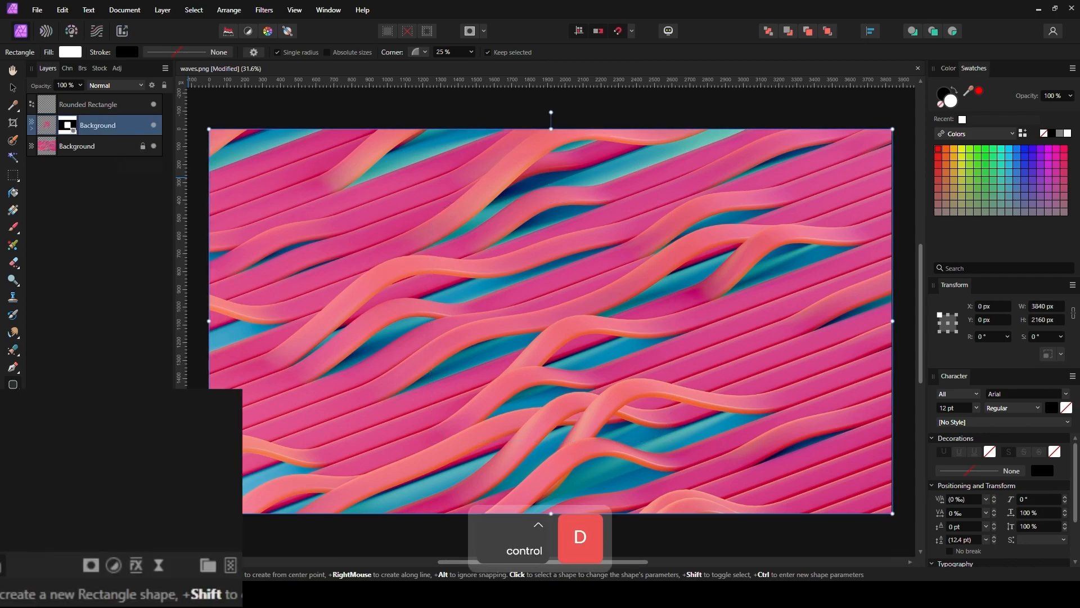
# Add a live Gaussian Blur to the masked Background layer with Preserve Alpha on and a 36 px radius.
pyautogui.click(118, 559)
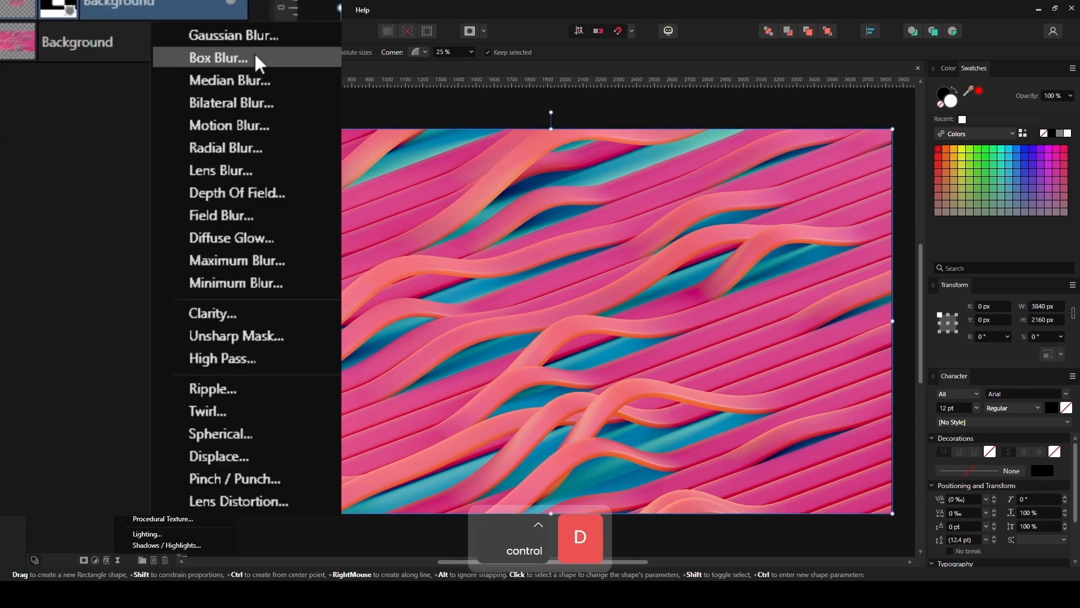
pyautogui.click(155, 143)
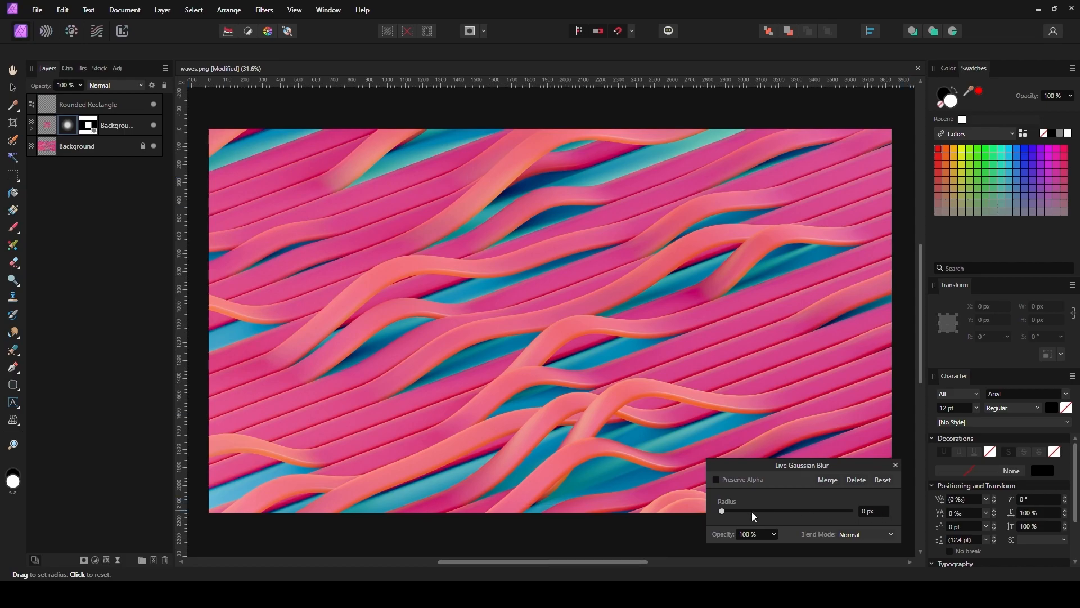
pyautogui.click(716, 479)
pyautogui.moveTo(720, 511); pyautogui.dragTo(816, 520)
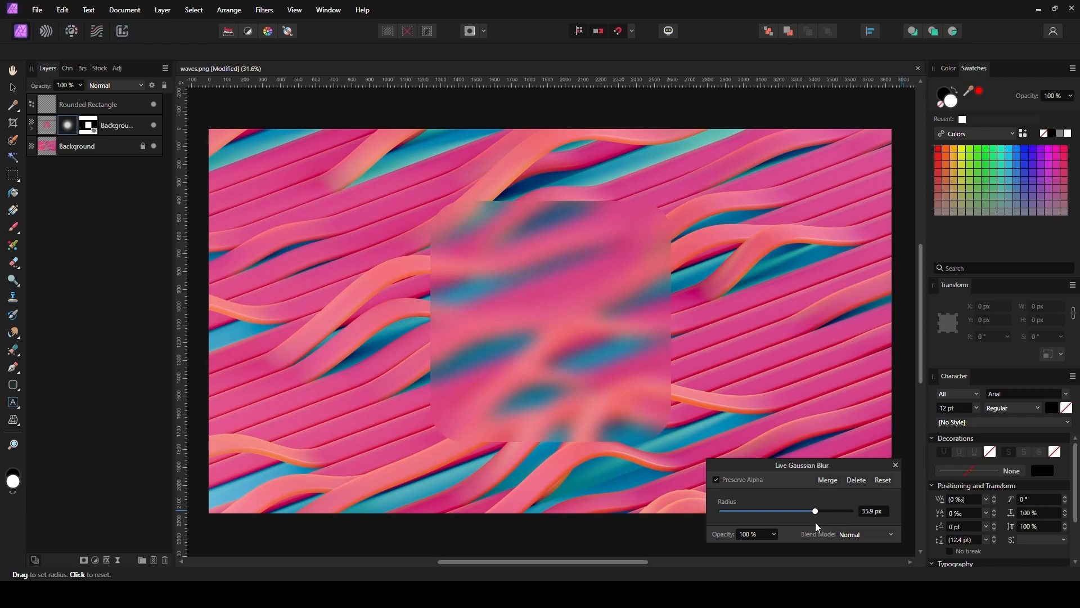
pyautogui.click(884, 511)
pyautogui.write('36')
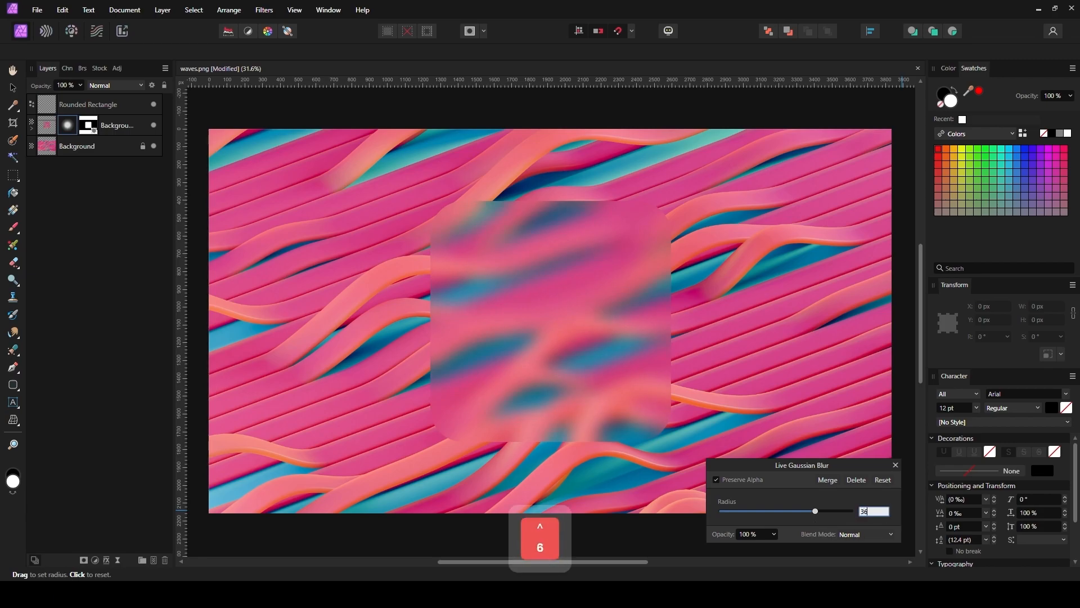
pyautogui.click(895, 465)
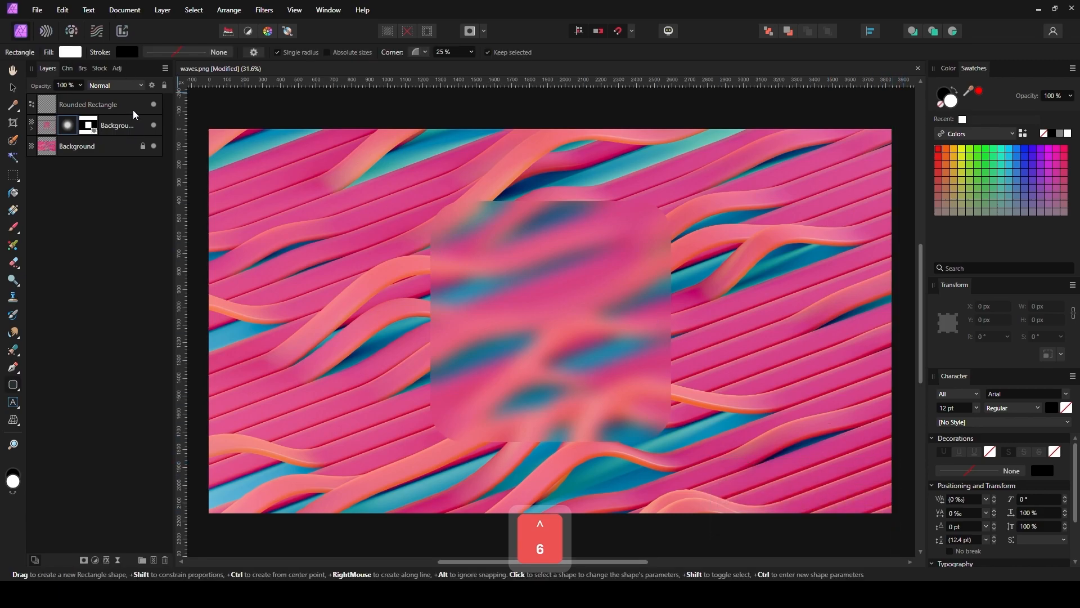
# Restore the Rounded Rectangle layer's opacity to 100%.
pyautogui.click(95, 103)
pyautogui.click(80, 47)
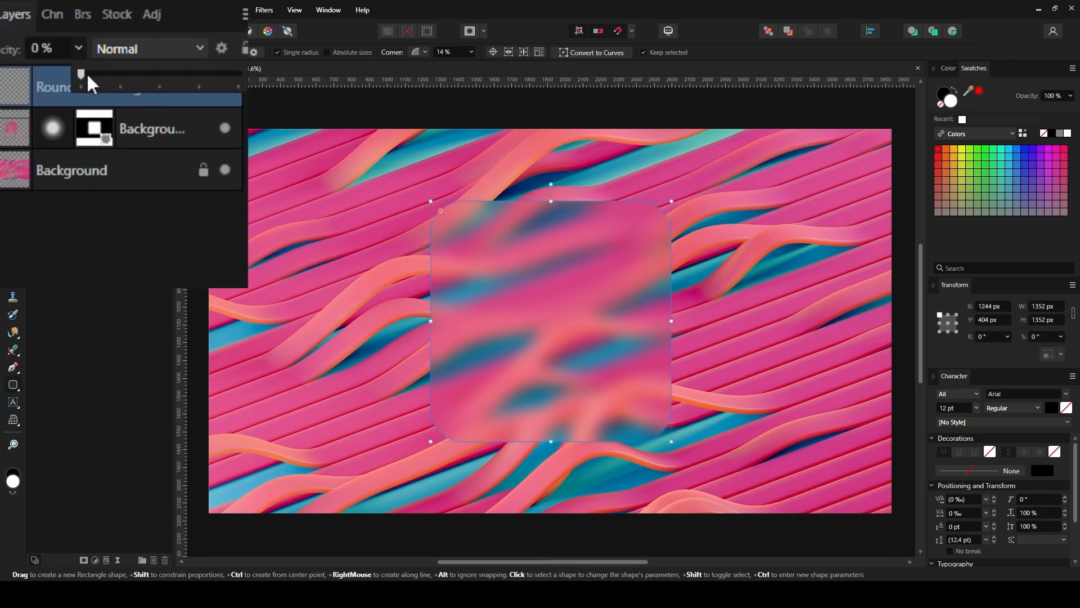
pyautogui.click(86, 71)
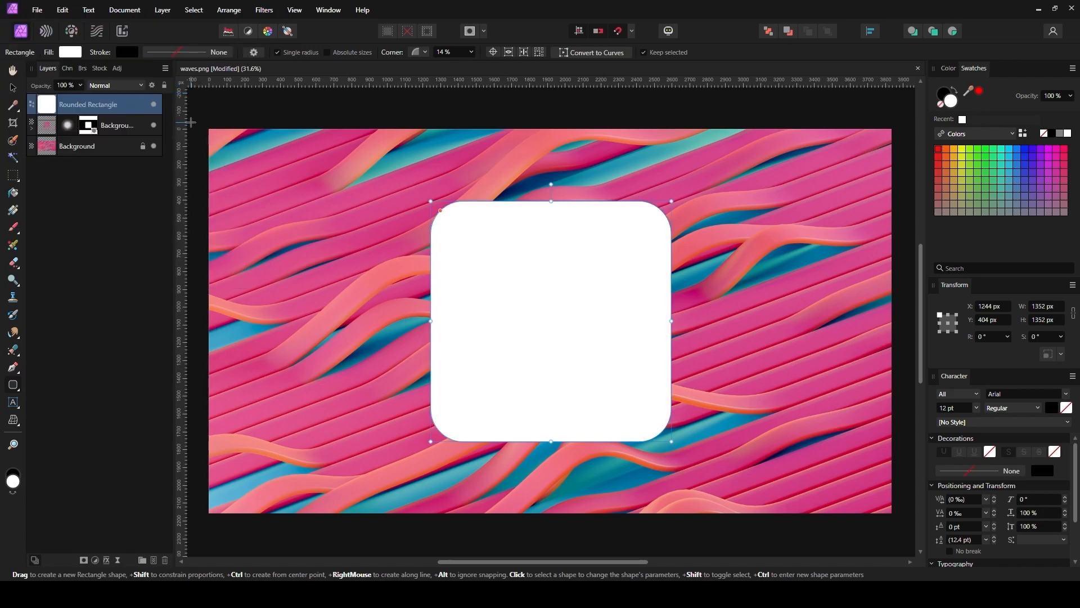
# Add a linear Gradient Overlay effect to the rounded rectangle and set its angle to 90°.
pyautogui.click(107, 561)
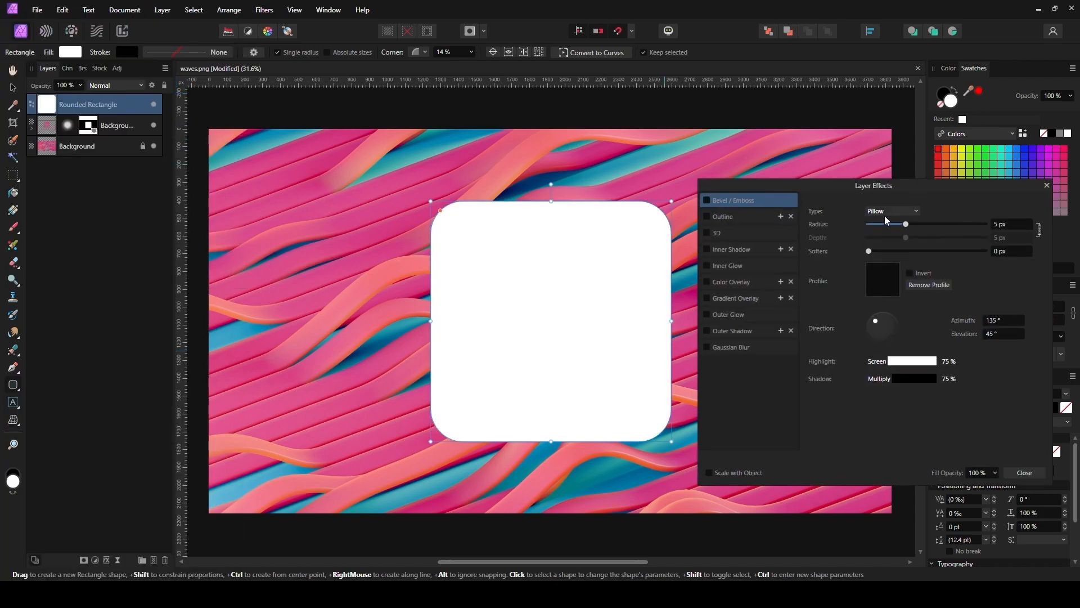
pyautogui.click(707, 298)
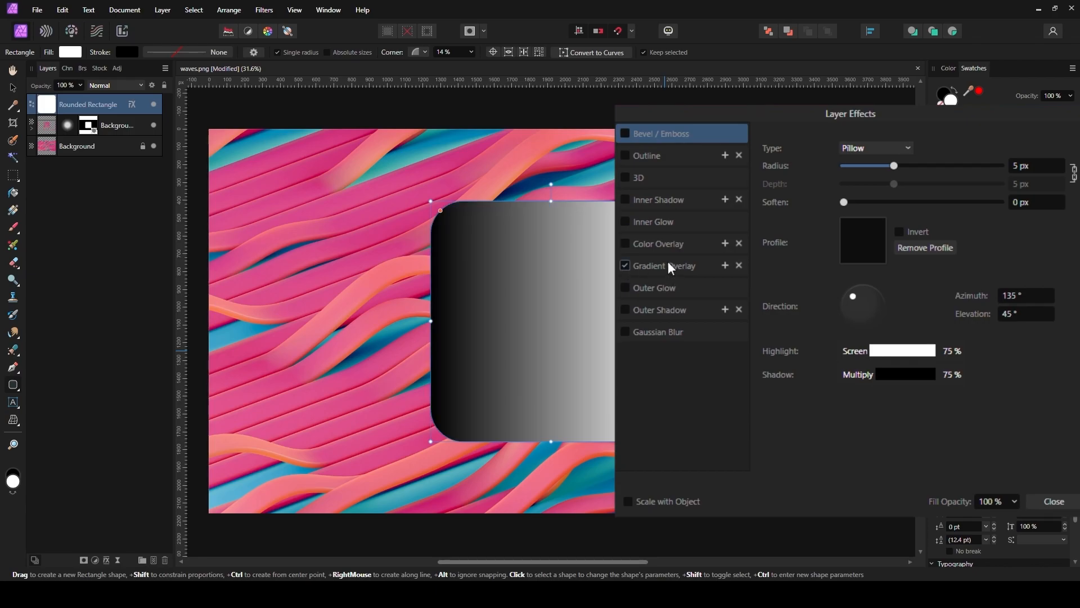
pyautogui.click(736, 298)
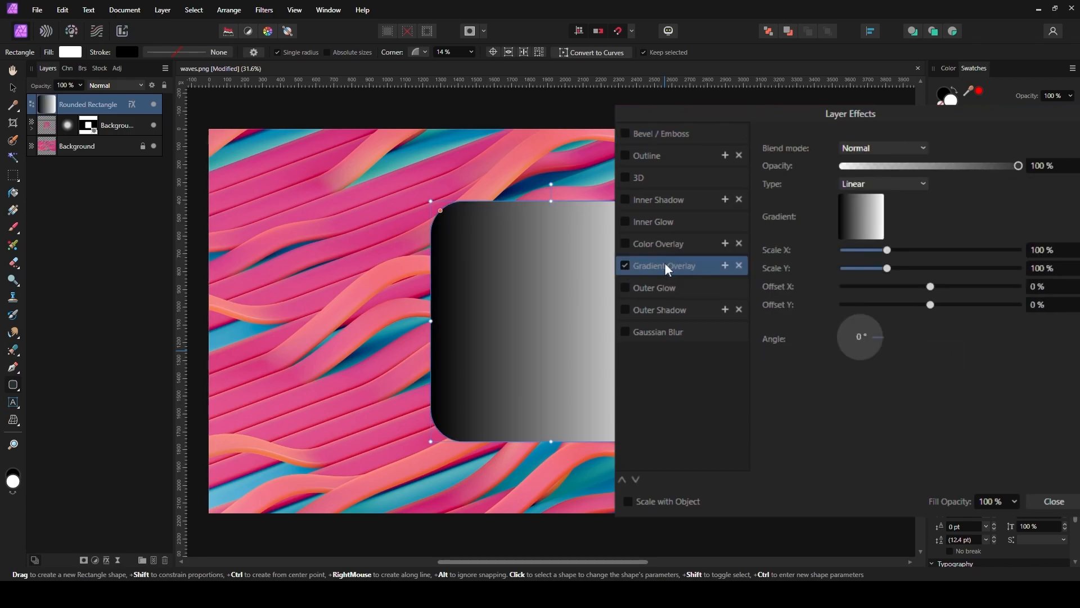
pyautogui.moveTo(872, 332); pyautogui.dragTo(861, 304)
# Change the overlay gradient's black starting stop to the pale cream colour FFFFE8.
pyautogui.click(853, 220)
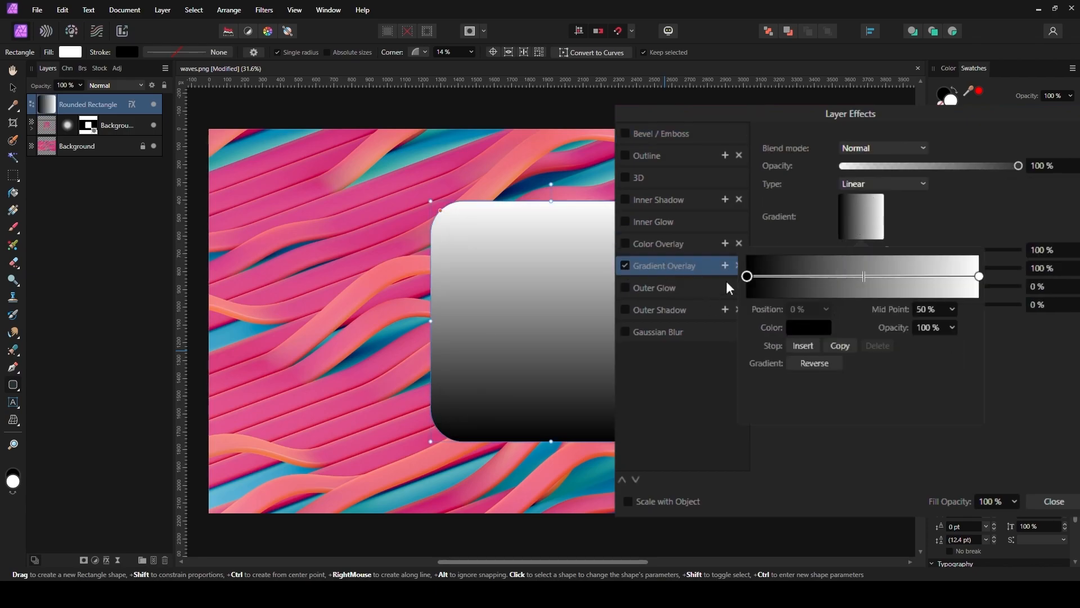
pyautogui.click(801, 330)
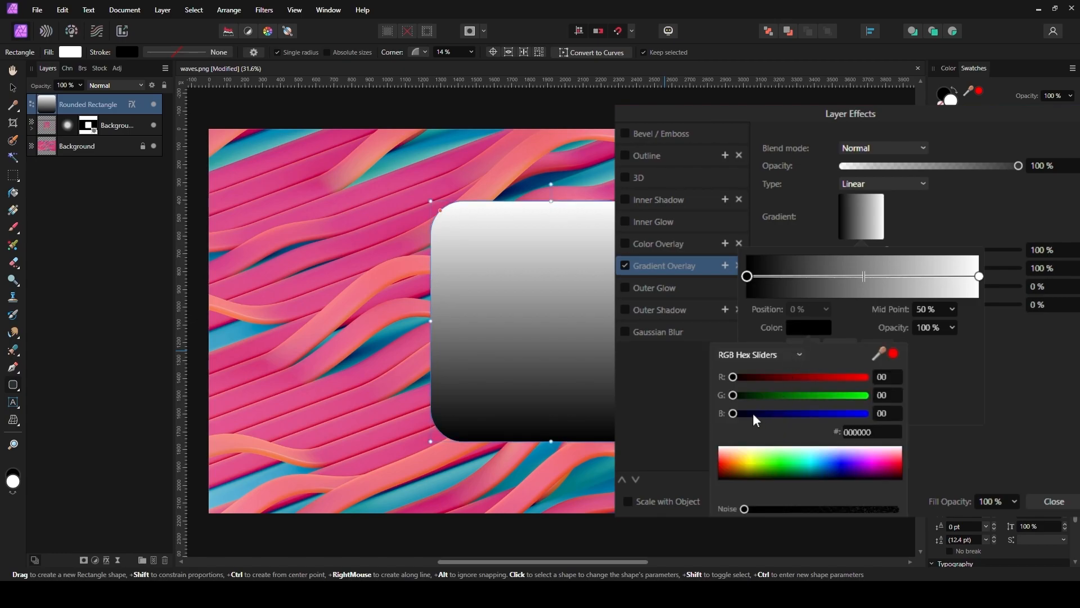
pyautogui.moveTo(772, 454); pyautogui.dragTo(713, 422)
pyautogui.click(860, 414)
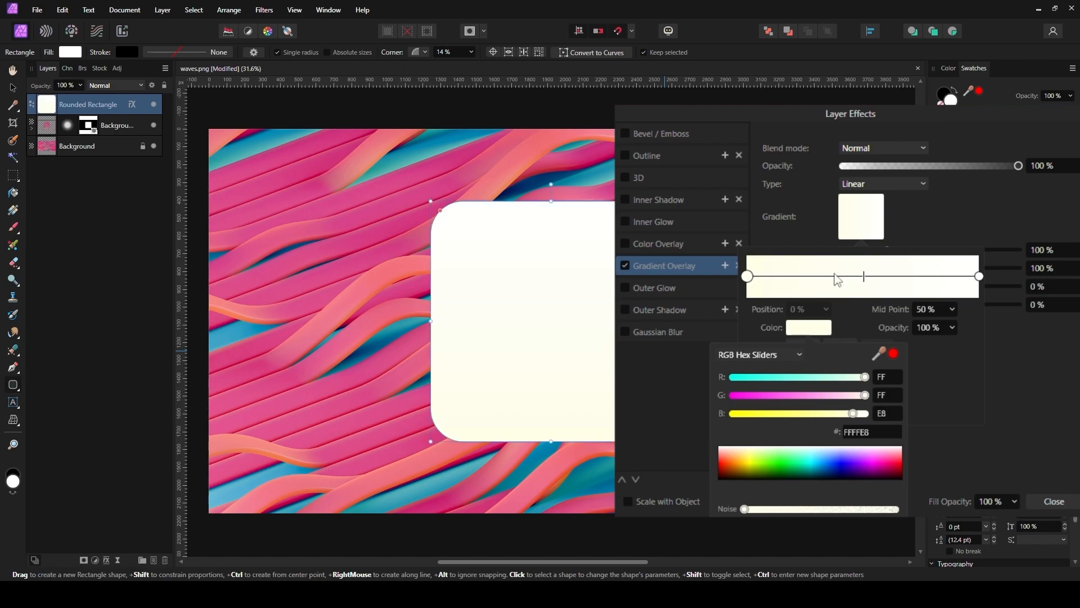
# Insert a middle stop in the overlay gradient, colour it white and set its position to 30%.
pyautogui.click(802, 345)
pyautogui.moveTo(863, 276); pyautogui.dragTo(825, 275)
pyautogui.click(808, 328)
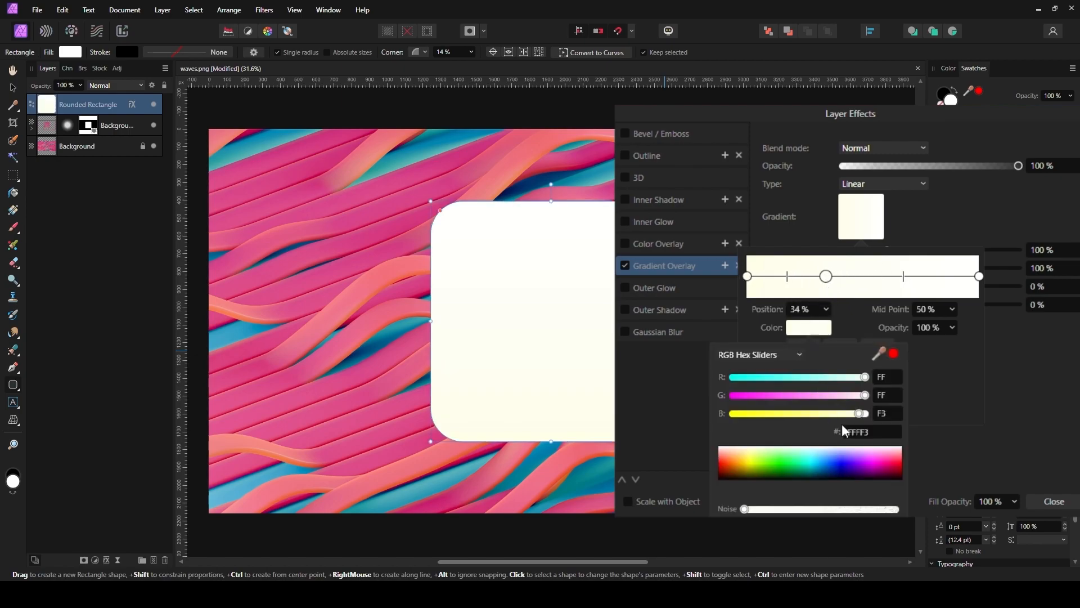
pyautogui.moveTo(856, 411); pyautogui.dragTo(886, 413)
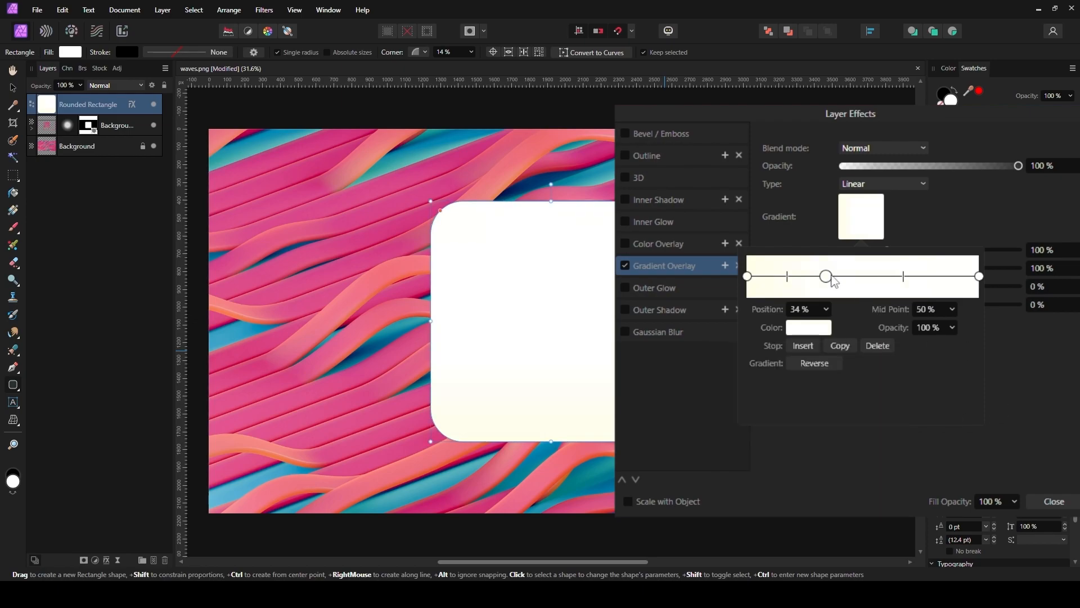
pyautogui.click(812, 309)
pyautogui.write('30')
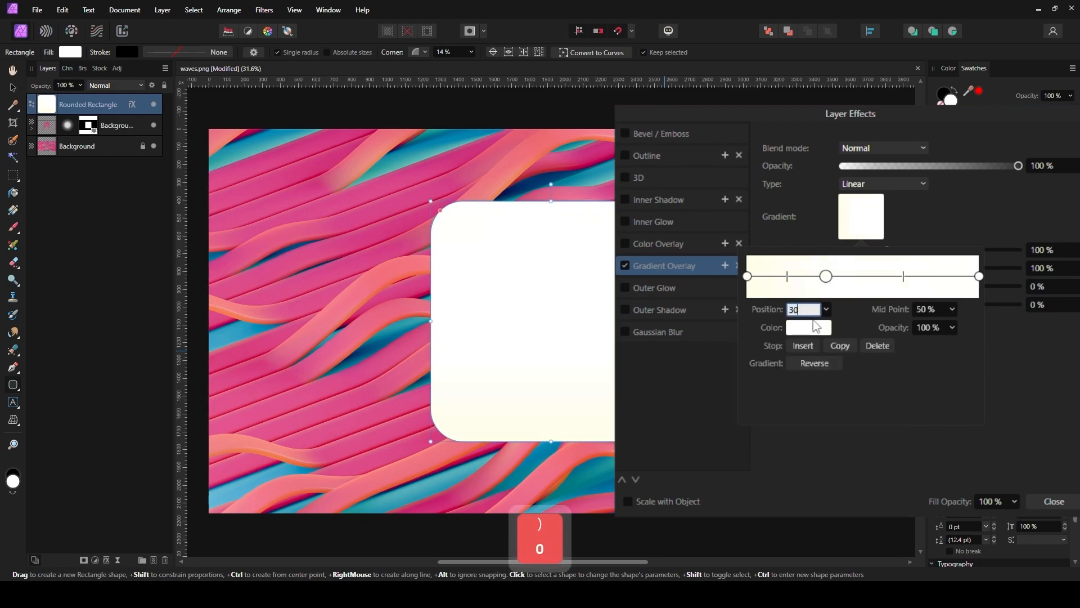
pyautogui.press('Return')
# Set the middle gradient stop's opacity to 14% and the rectangle's fill opacity to 0%.
pyautogui.click(952, 327)
pyautogui.moveTo(946, 344); pyautogui.dragTo(866, 344)
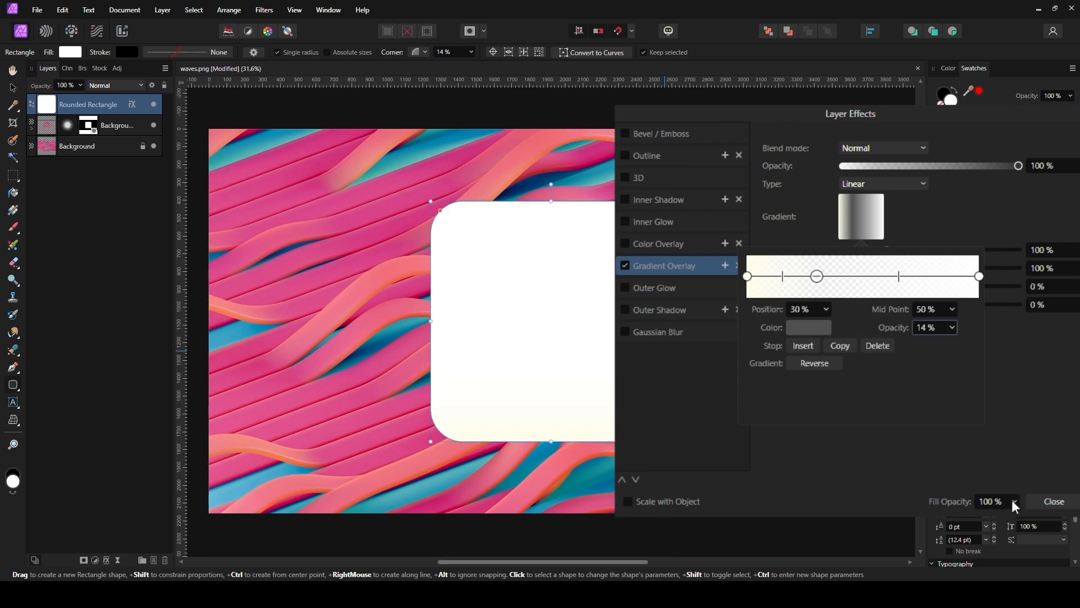
pyautogui.moveTo(1015, 514); pyautogui.dragTo(912, 515)
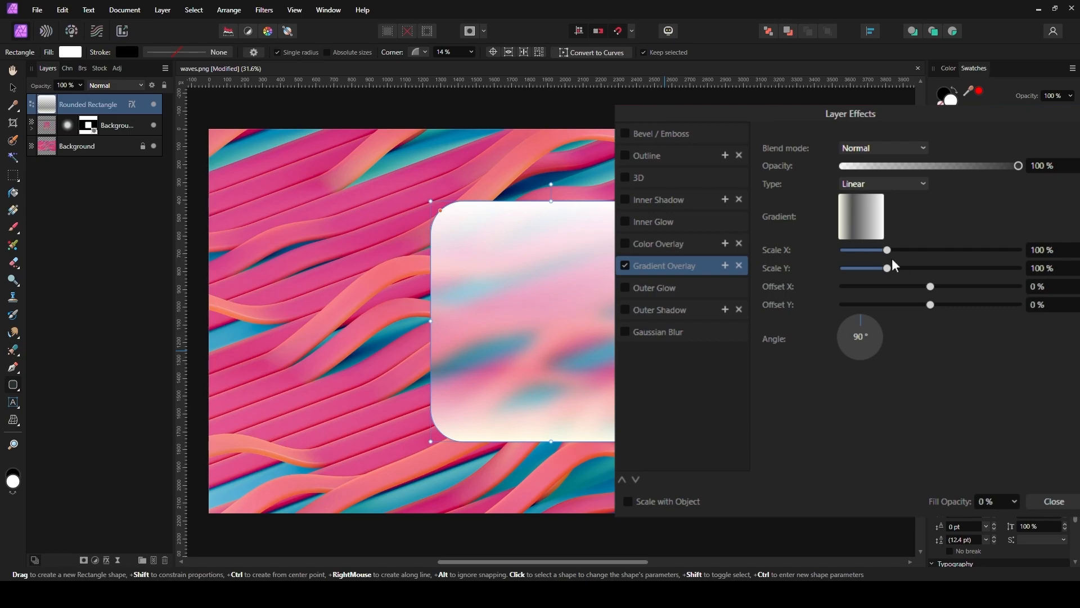
# Set the opacity of the overlay gradient's starting stop to 0%.
pyautogui.click(874, 220)
pyautogui.click(747, 277)
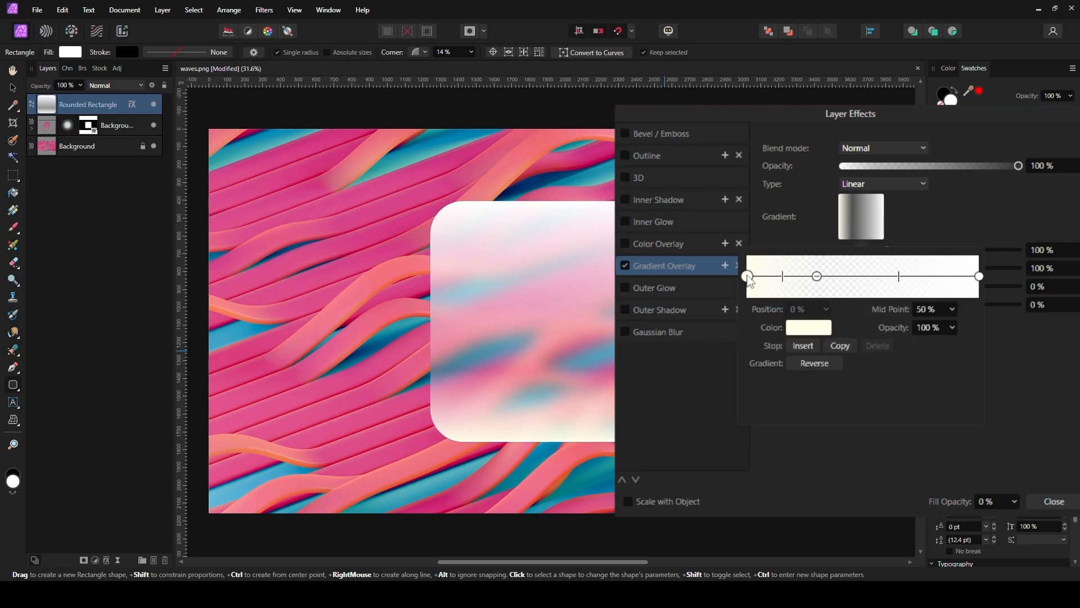
pyautogui.click(805, 328)
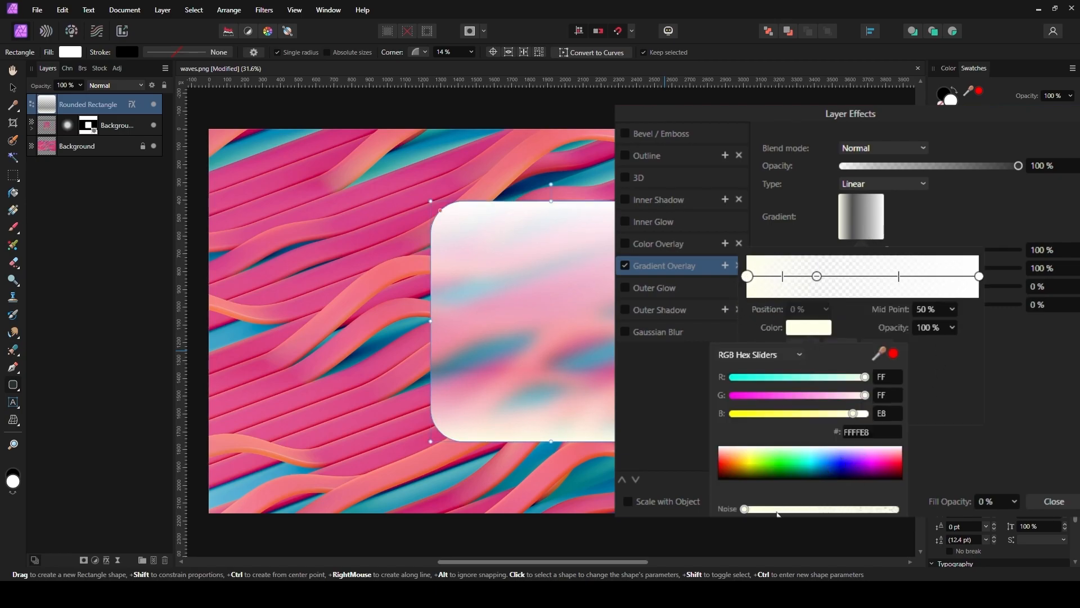
pyautogui.click(952, 328)
pyautogui.moveTo(950, 339); pyautogui.dragTo(849, 344)
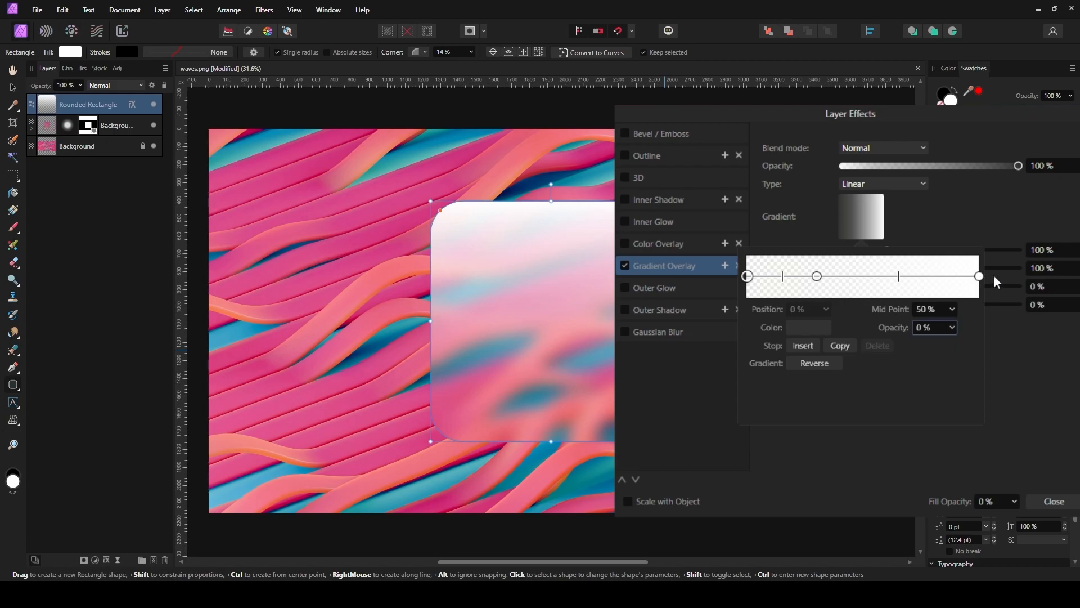
# Set the opacity of the overlay gradient's white end stop to 7%.
pyautogui.click(871, 225)
pyautogui.click(979, 276)
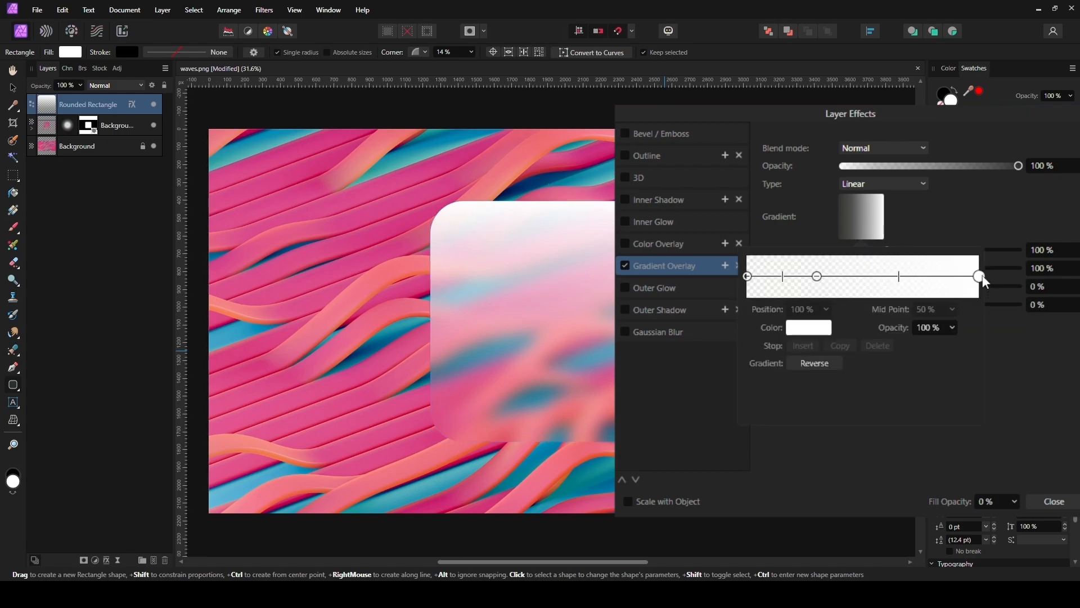
pyautogui.click(814, 332)
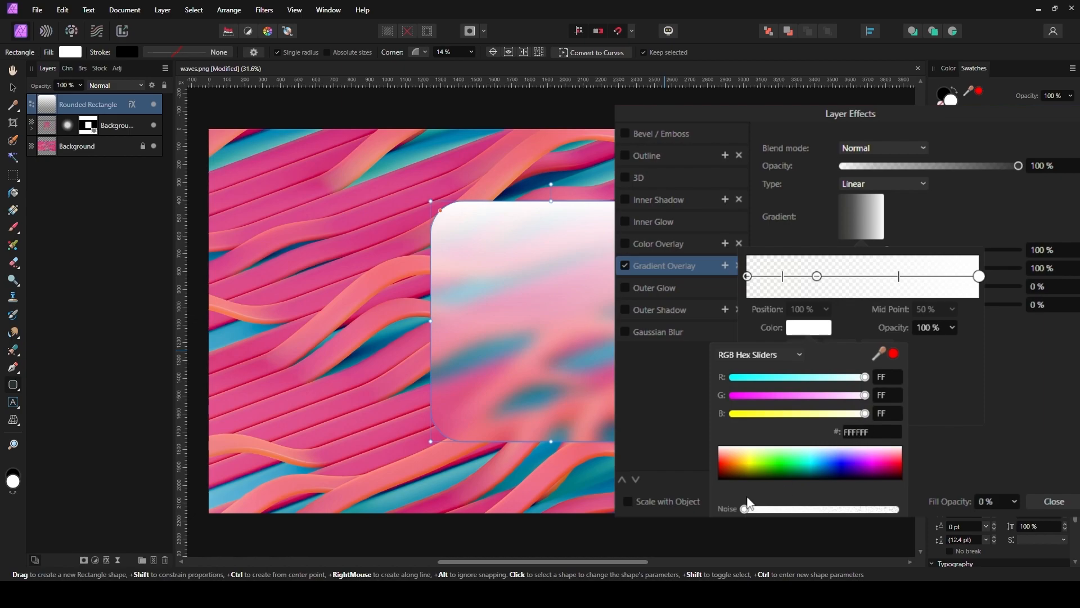
pyautogui.click(950, 328)
pyautogui.moveTo(957, 341); pyautogui.dragTo(856, 350)
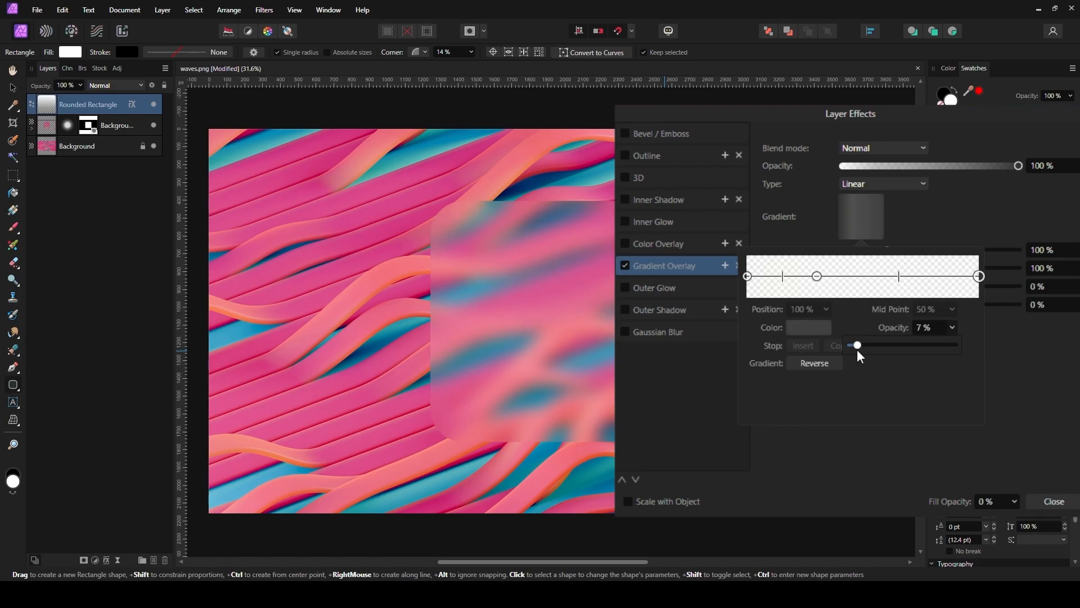
# Set the opacity of the gradient stop at the 30% position to 37%.
pyautogui.click(817, 277)
pyautogui.click(951, 328)
pyautogui.moveTo(946, 343); pyautogui.dragTo(978, 343)
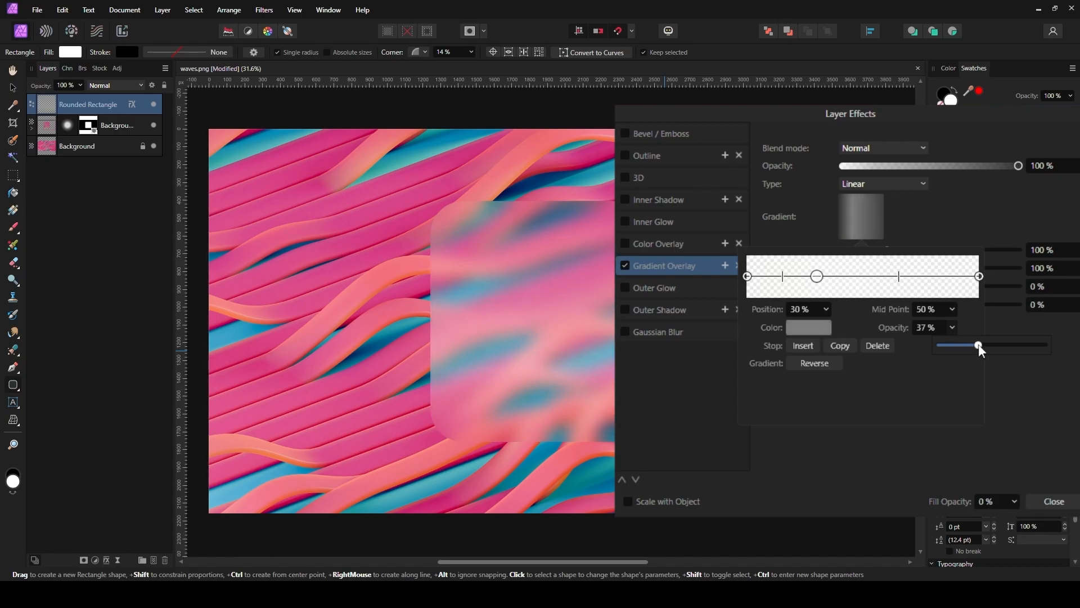
pyautogui.click(757, 277)
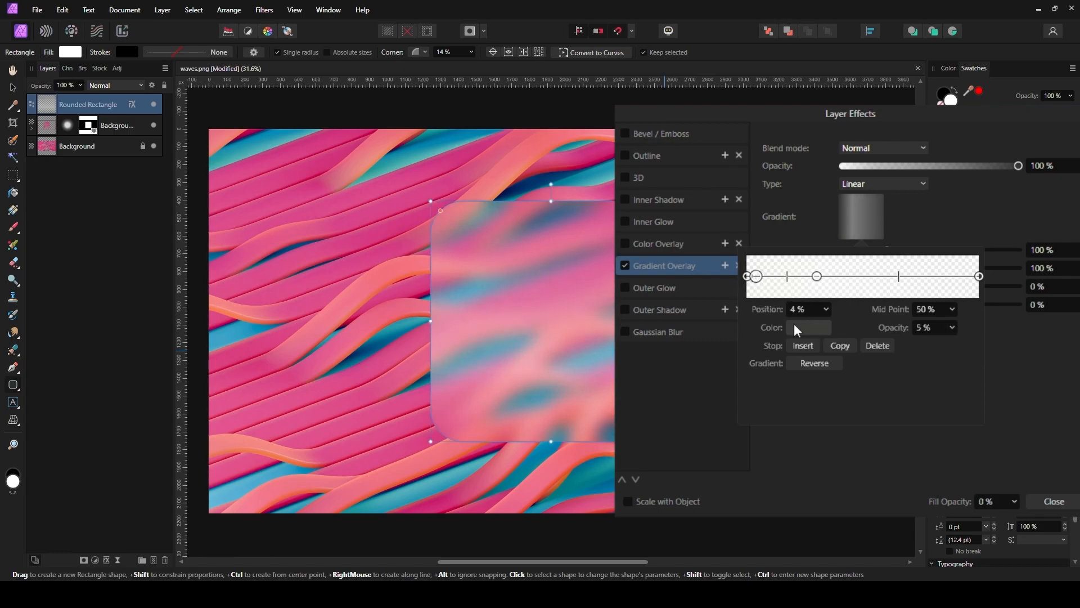
pyautogui.hotkey('ctrl', 'z')
pyautogui.click(876, 346)
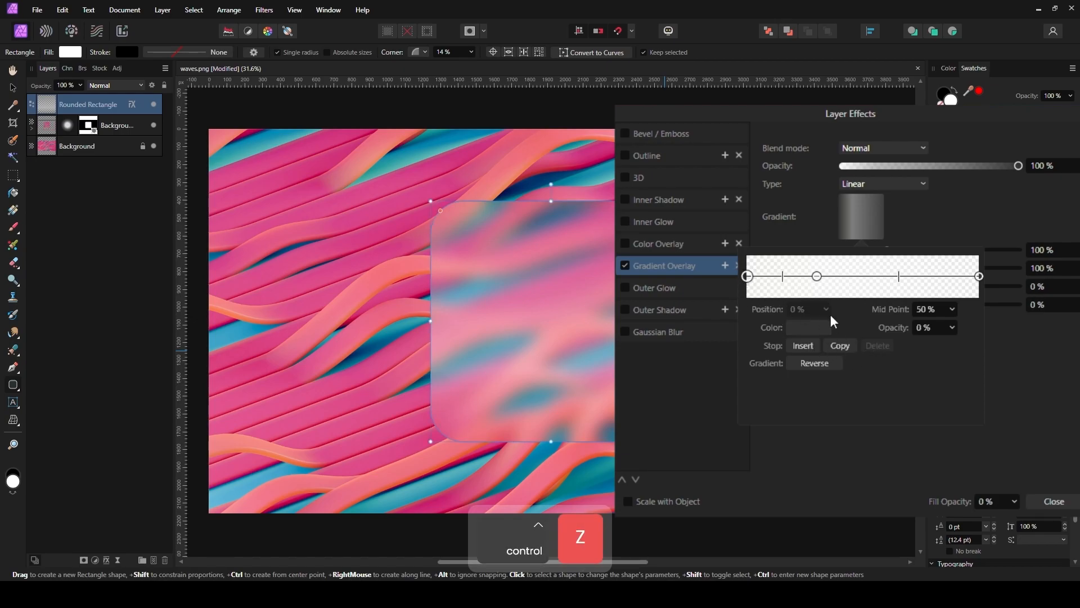
# Fine-tune the stop opacity of the rounded rectangle's gradient overlay.
pyautogui.click(951, 328)
pyautogui.moveTo(961, 350); pyautogui.dragTo(971, 348)
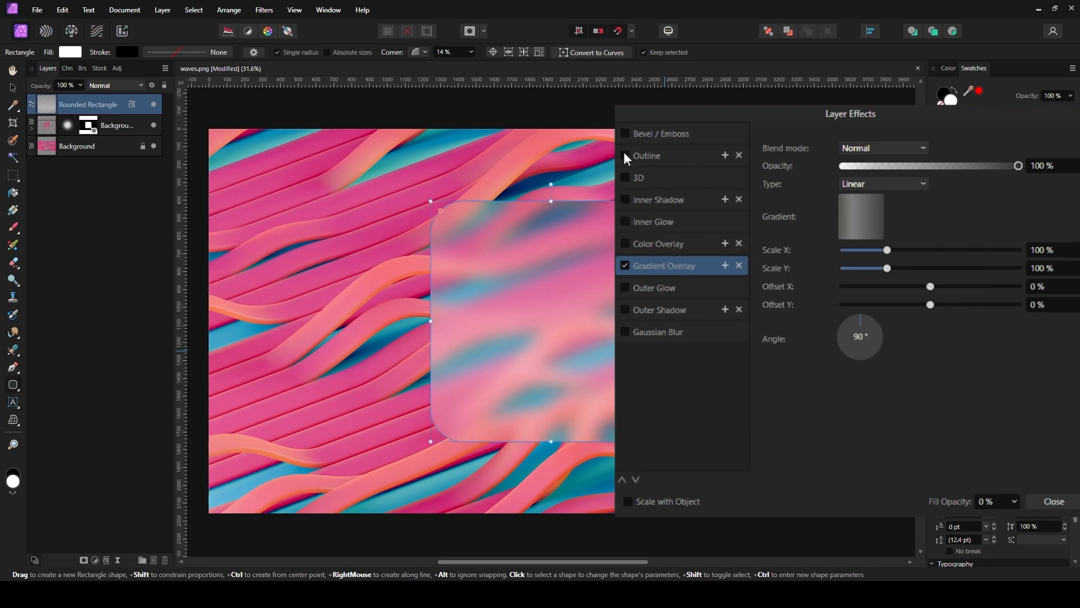
# Enable an outline effect on the rounded rectangle with a 2.2 px radius and inside alignment.
pyautogui.click(656, 157)
pyautogui.moveTo(844, 184); pyautogui.dragTo(888, 185)
pyautogui.click(887, 205)
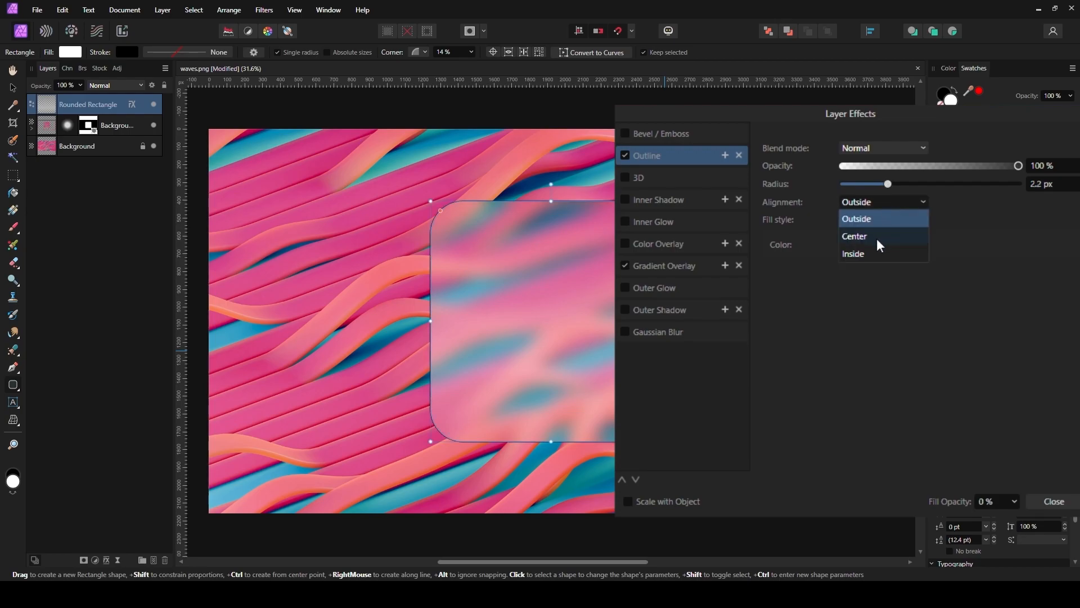
pyautogui.click(875, 251)
# Change the outline's fill style to a gradient and set its angle to 90°.
pyautogui.click(882, 218)
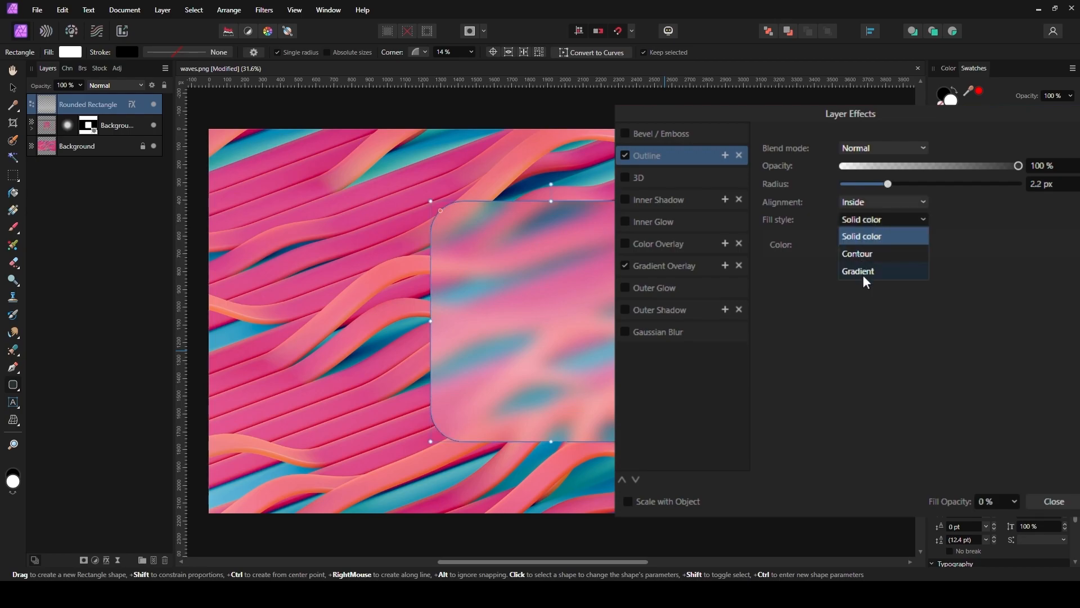
pyautogui.click(864, 272)
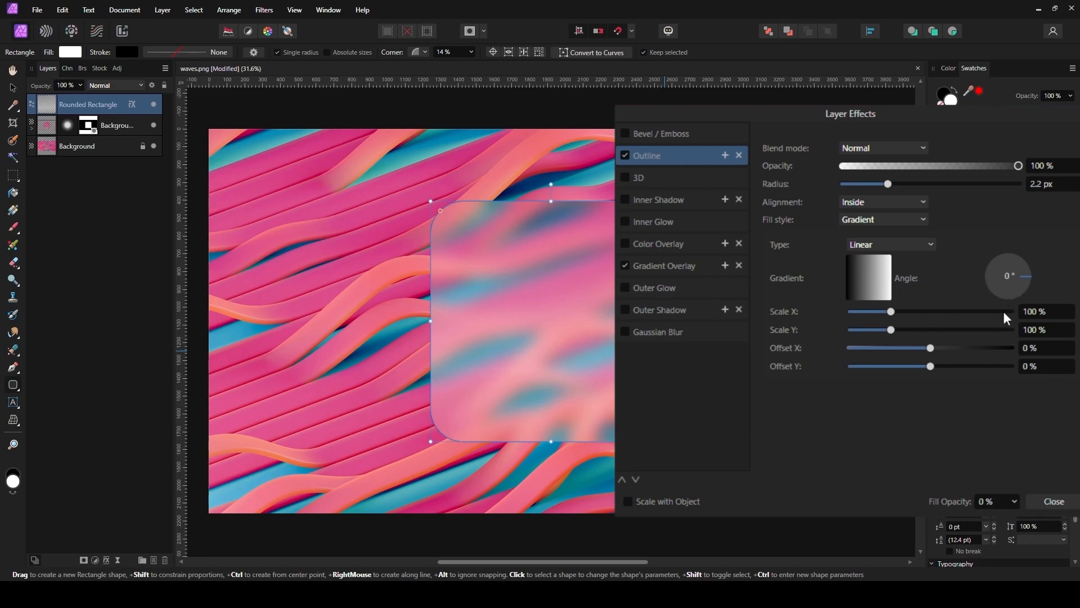
pyautogui.write('90')
pyautogui.press('Return')
# Set the outline gradient's starting stop to the pale yellow FFFFE0 at 14% opacity.
pyautogui.click(866, 282)
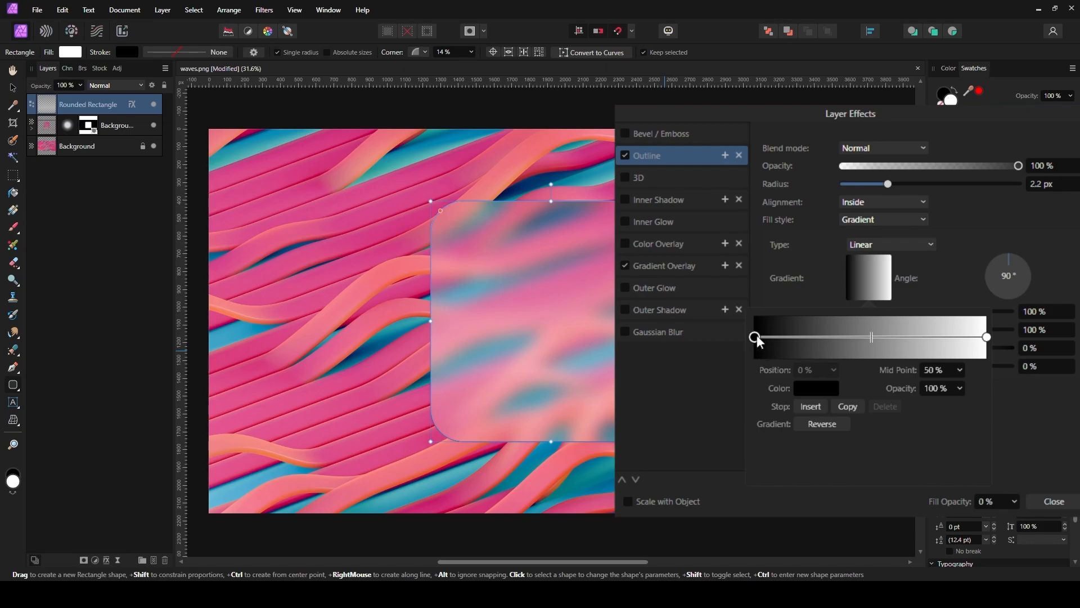
pyautogui.click(815, 388)
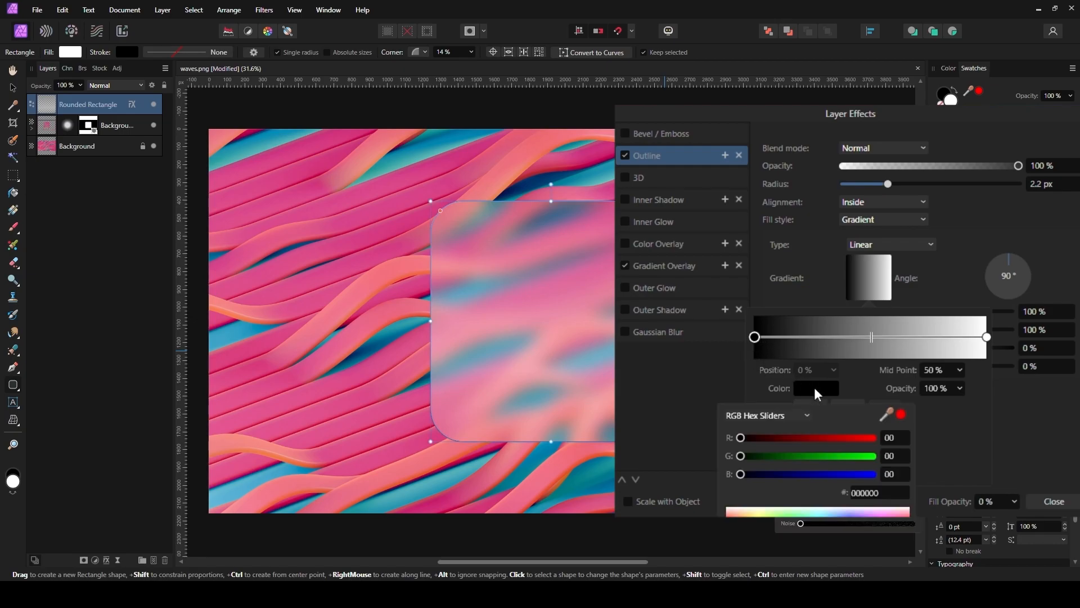
pyautogui.click(799, 514)
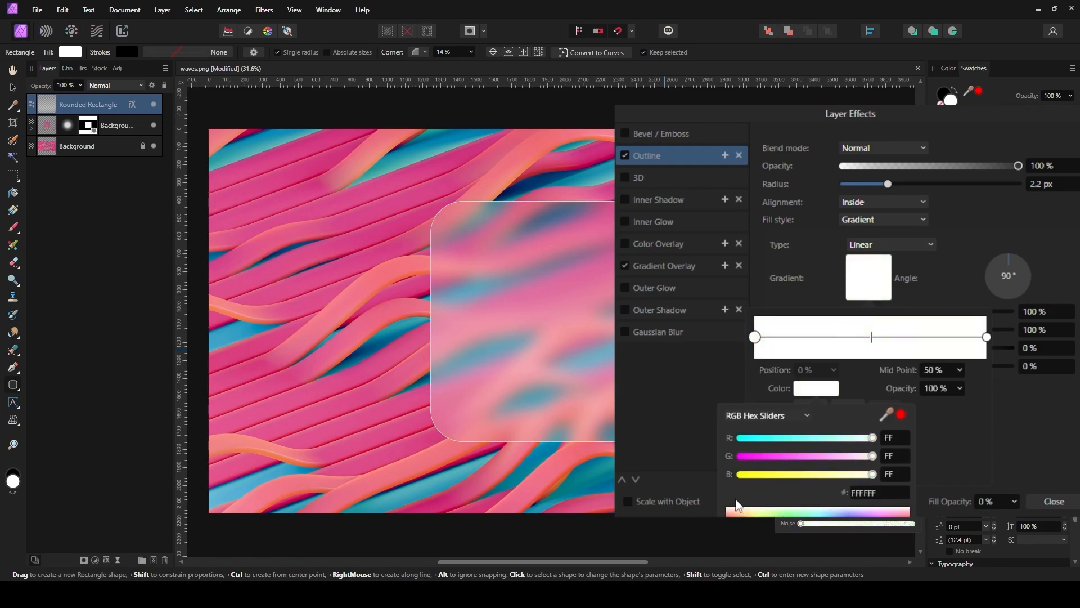
pyautogui.click(979, 434)
pyautogui.click(960, 388)
pyautogui.moveTo(960, 407); pyautogui.dragTo(870, 406)
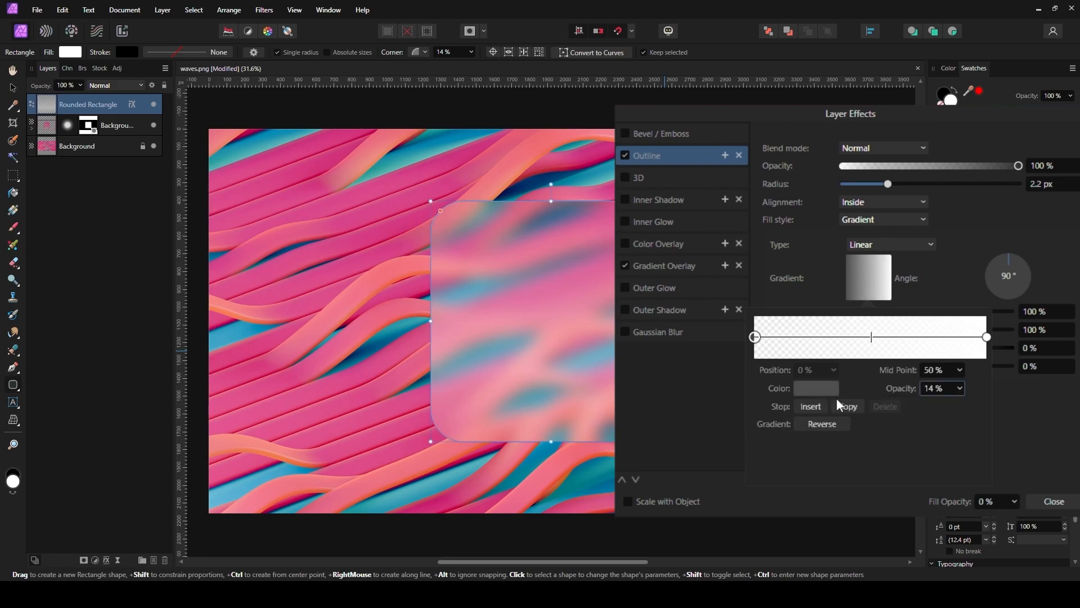
pyautogui.click(827, 387)
pyautogui.moveTo(872, 474); pyautogui.dragTo(856, 475)
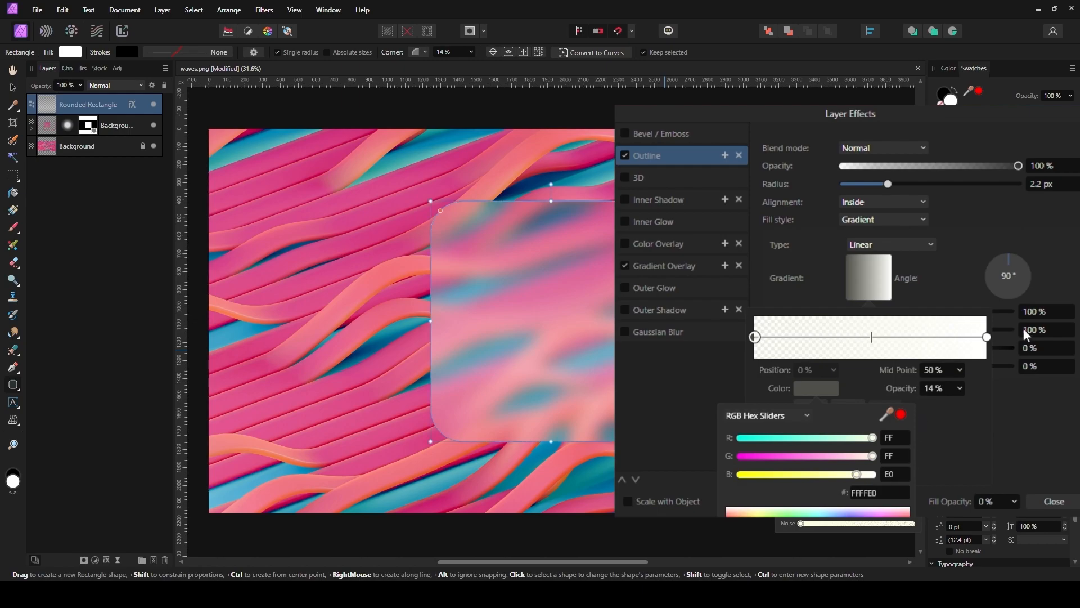
# Set the opacity of the outline gradient's end stop to 7%.
pyautogui.click(987, 337)
pyautogui.click(954, 390)
pyautogui.moveTo(950, 404); pyautogui.dragTo(860, 408)
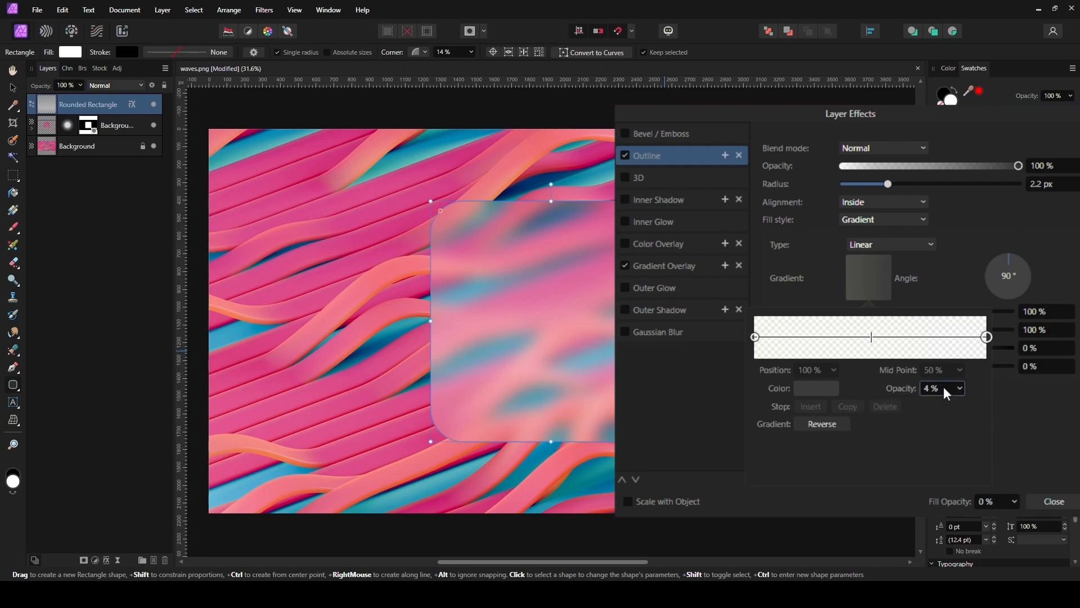
pyautogui.click(944, 387)
pyautogui.write('7')
pyautogui.press('Return')
# Insert a white stop at the 33% position of the outline gradient and set its opacity to 70%.
pyautogui.click(836, 344)
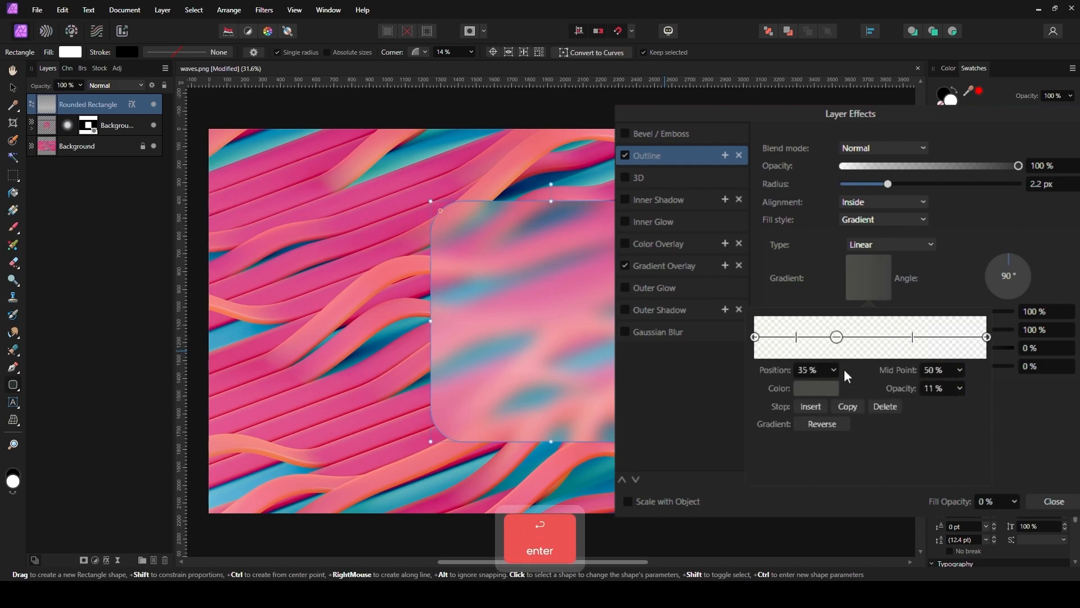
pyautogui.moveTo(836, 336); pyautogui.dragTo(832, 337)
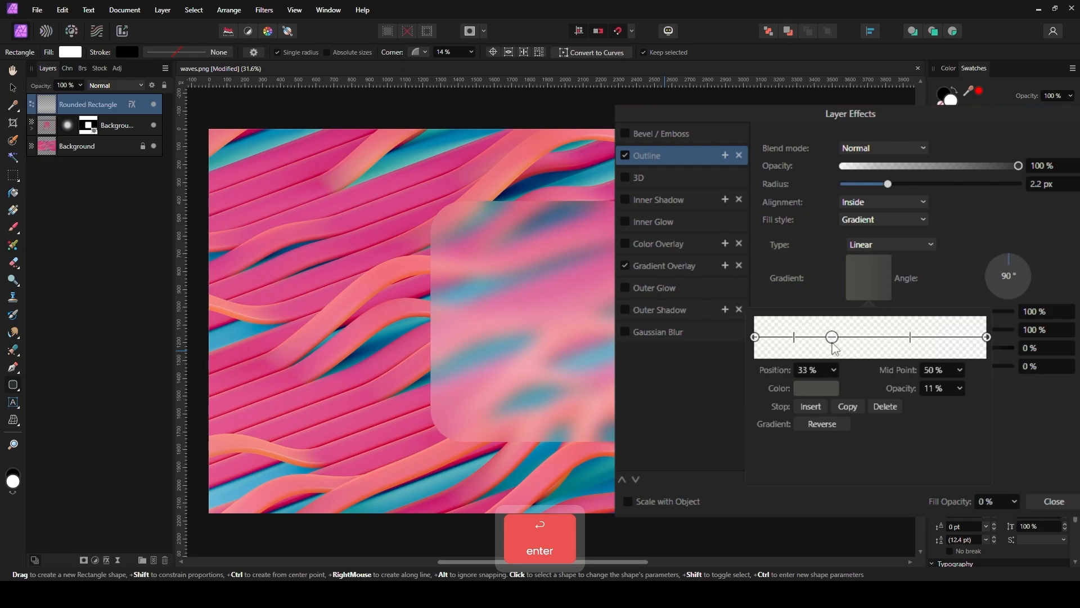
pyautogui.click(825, 389)
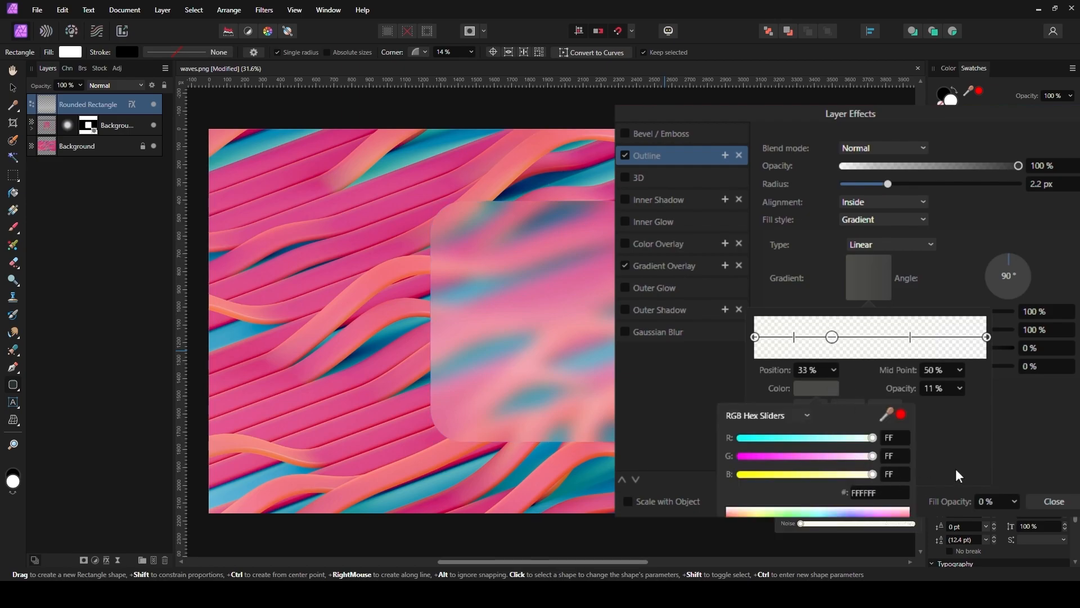
pyautogui.click(959, 388)
pyautogui.moveTo(958, 404); pyautogui.dragTo(1024, 403)
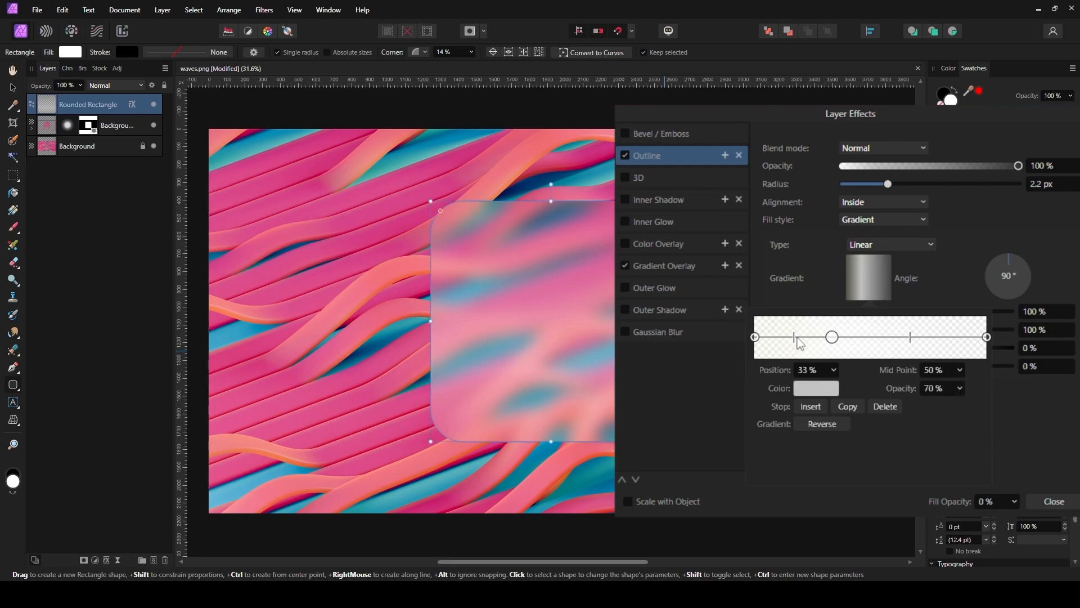
# Shift both outline gradient midpoints toward the start, the second to 46%, move the middle stop to 36%, and close the layer effects.
pyautogui.moveTo(795, 338); pyautogui.dragTo(786, 337)
pyautogui.moveTo(912, 349)
pyautogui.mouseDown()
pyautogui.moveTo(875, 351)
pyautogui.moveTo(917, 353)
pyautogui.moveTo(906, 354)
pyautogui.mouseUp()
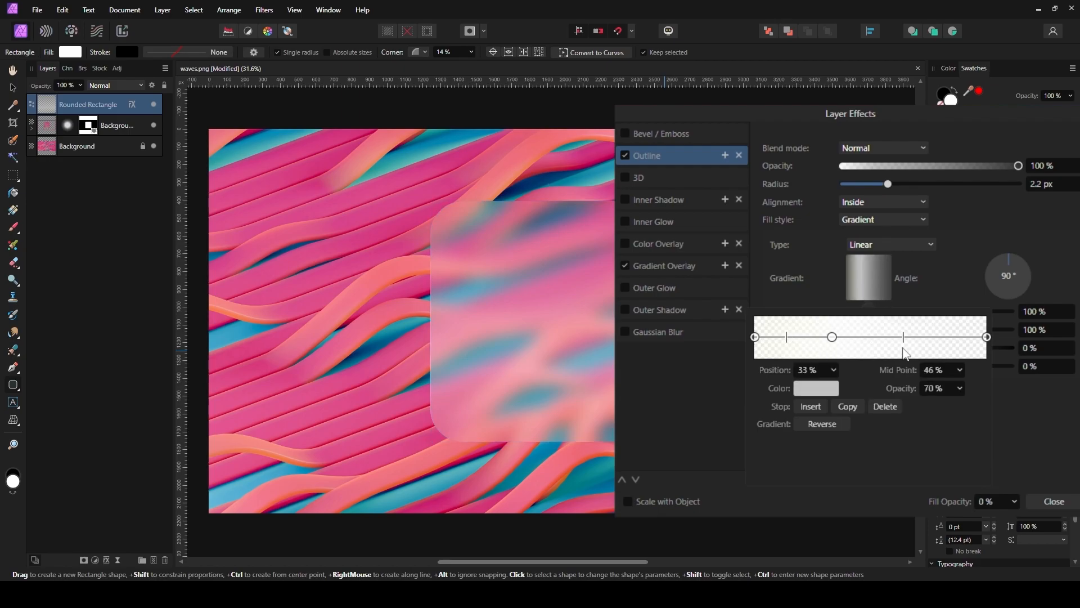
pyautogui.moveTo(832, 338); pyautogui.dragTo(838, 338)
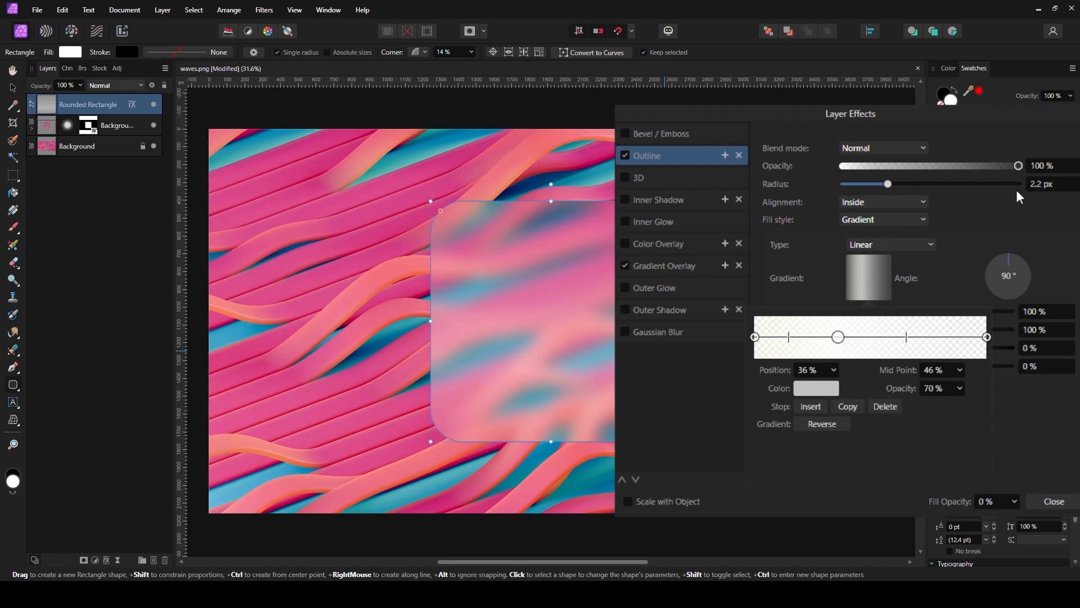
pyautogui.click(1048, 509)
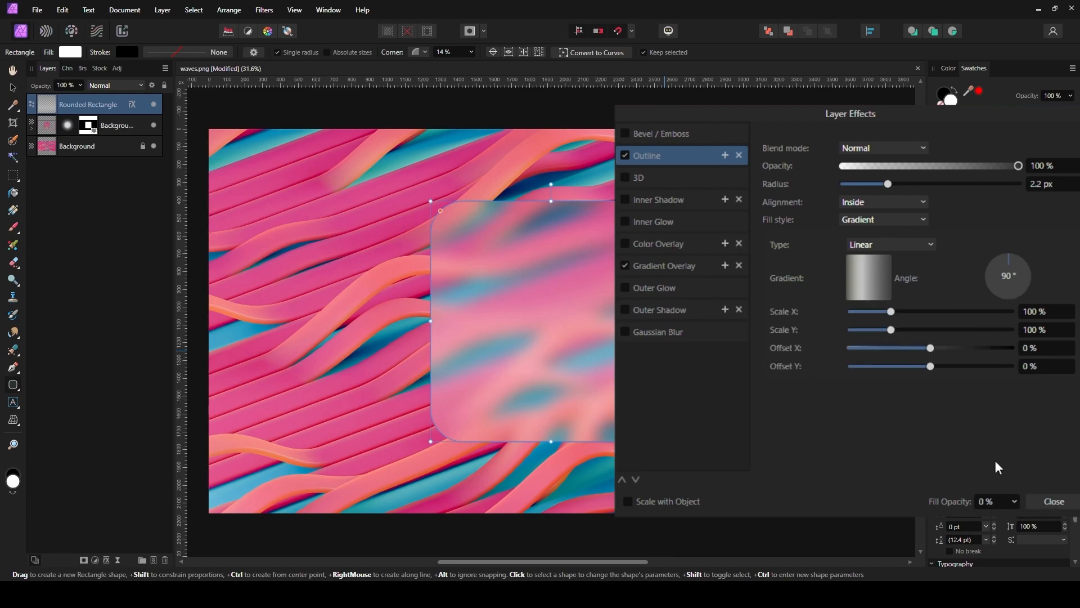
pyautogui.click(1048, 502)
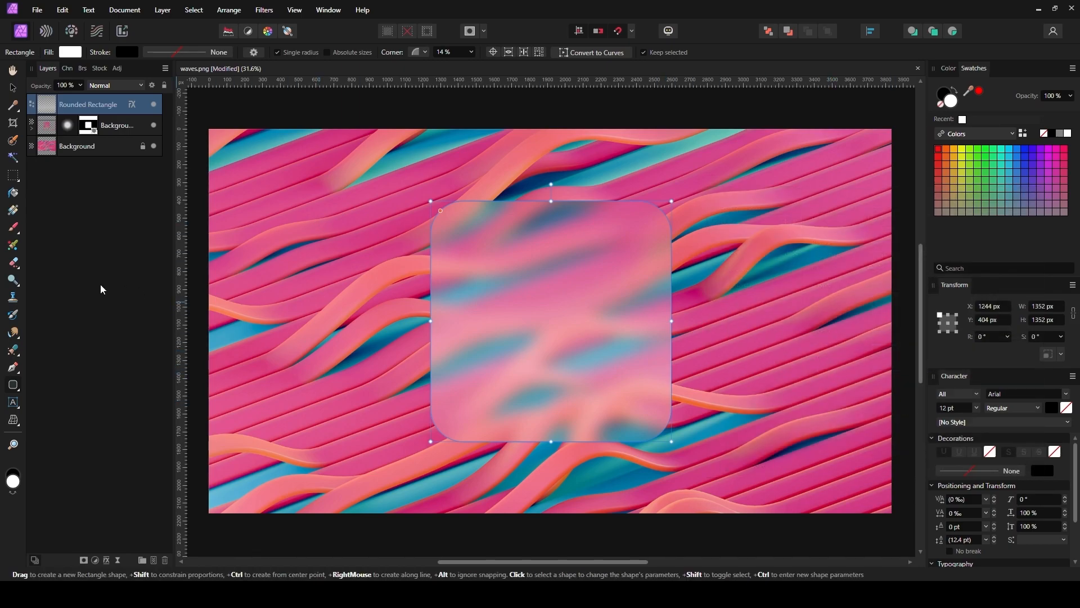
# Add the art text "WAVES" over the lower-left area of the image.
pyautogui.click(13, 403)
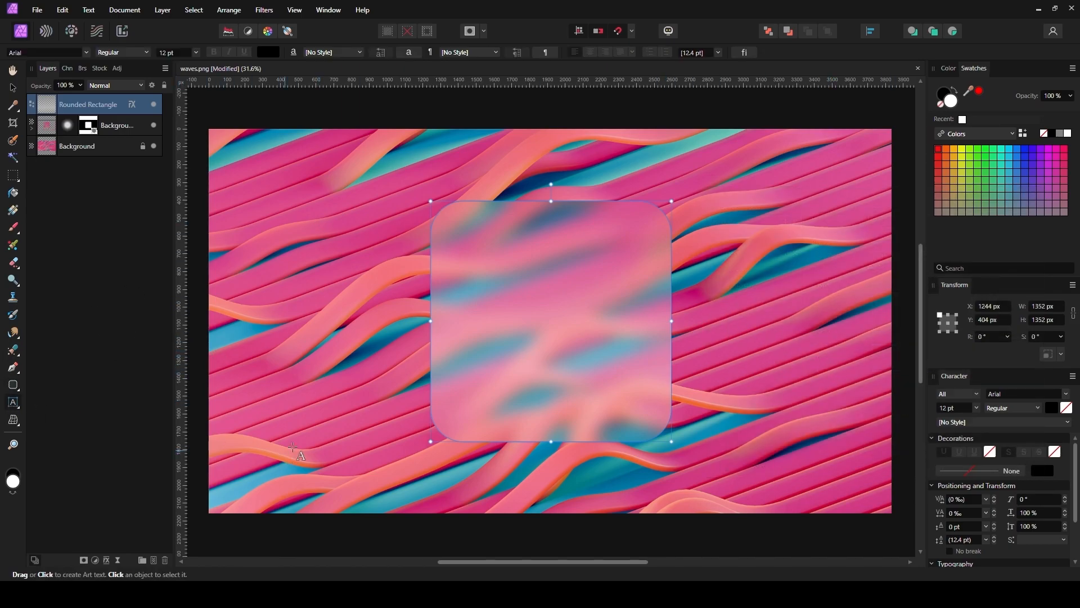
pyautogui.click(331, 451)
pyautogui.write('WAV')
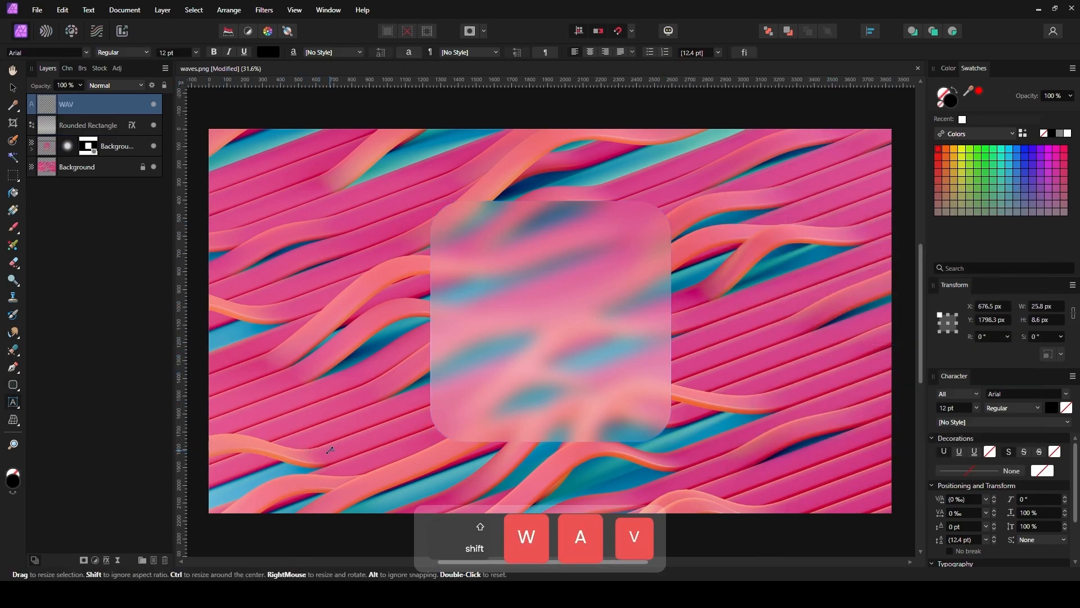
pyautogui.write('ES')
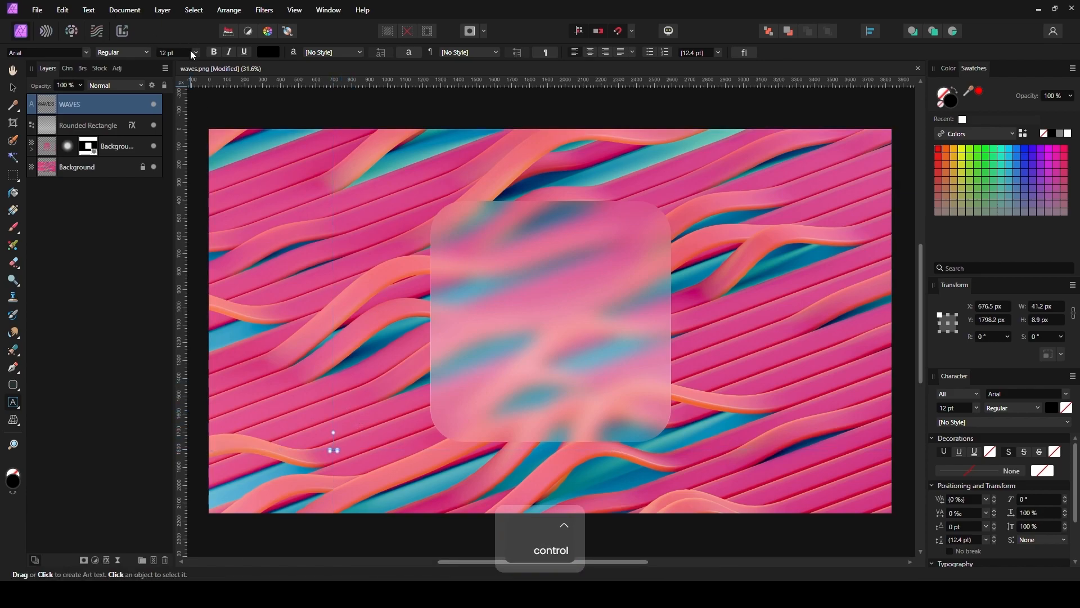
# Set the whole WAVES text to 288 pt and colour it white (FFFFFF).
pyautogui.hotkey('ctrl', 'a')
pyautogui.click(196, 52)
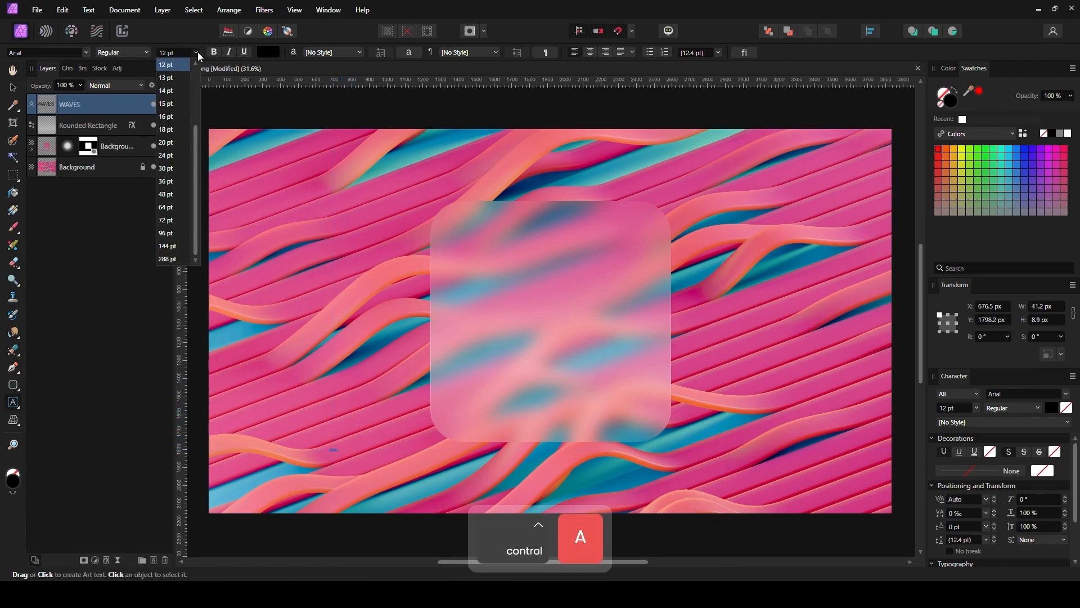
pyautogui.click(174, 260)
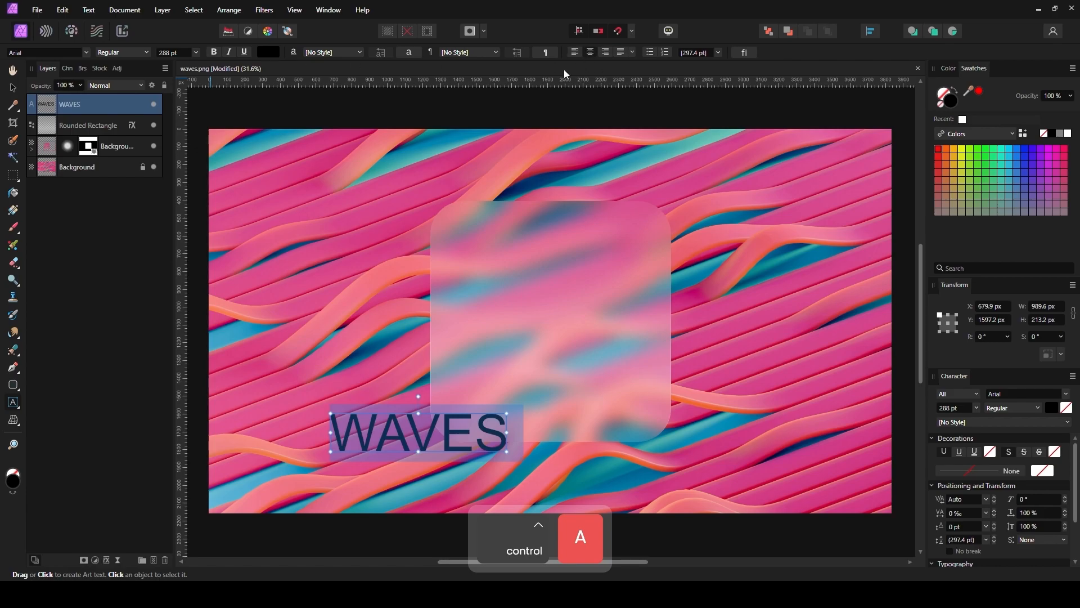
pyautogui.click(269, 52)
pyautogui.click(274, 161)
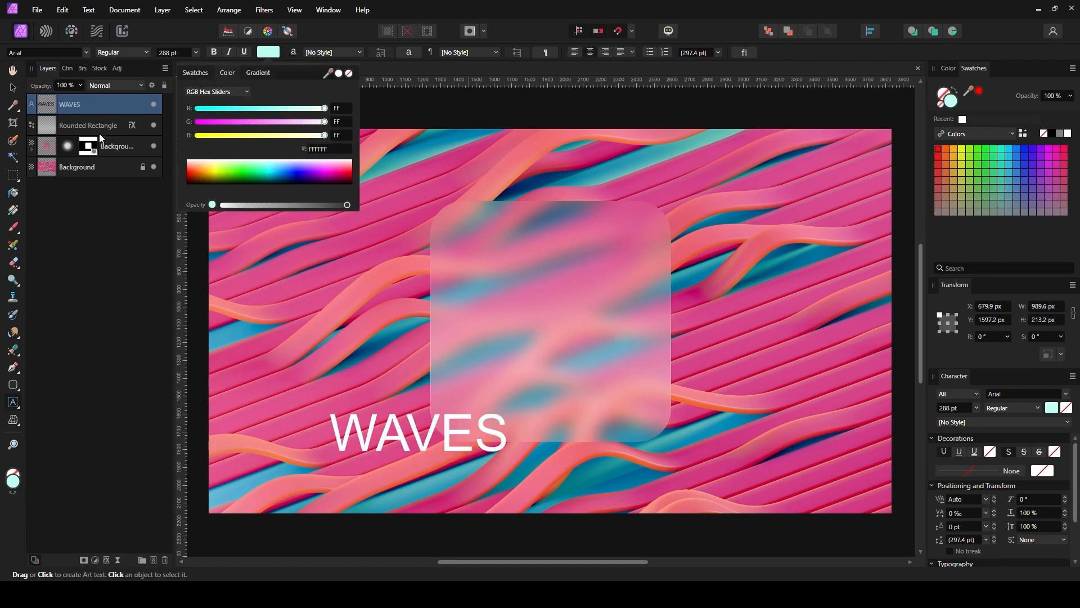
# Centre the WAVES text horizontally and vertically on the spread.
pyautogui.click(870, 31)
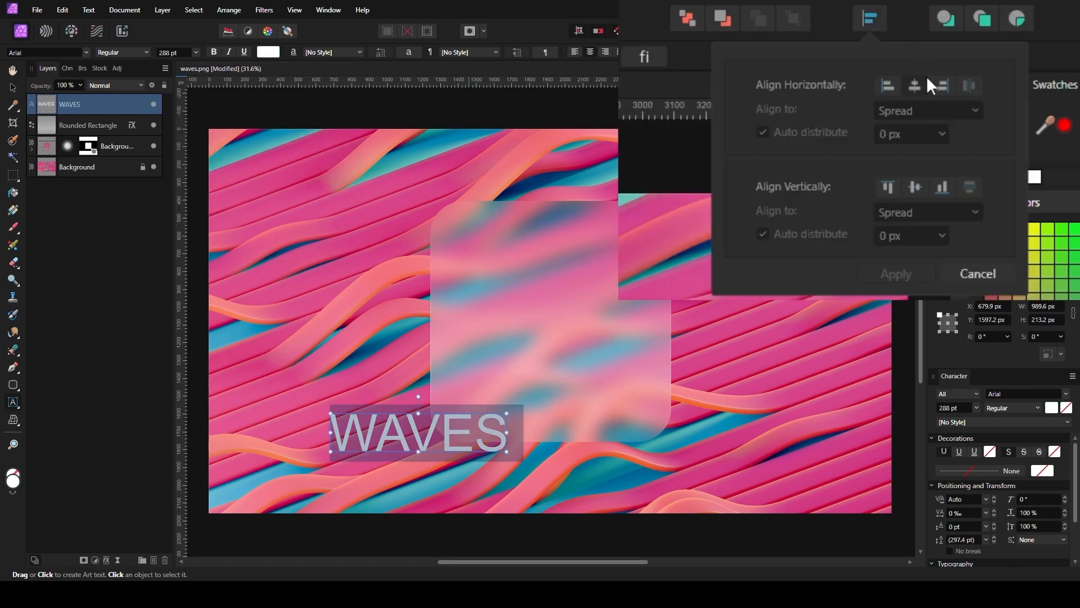
pyautogui.click(895, 68)
pyautogui.click(912, 188)
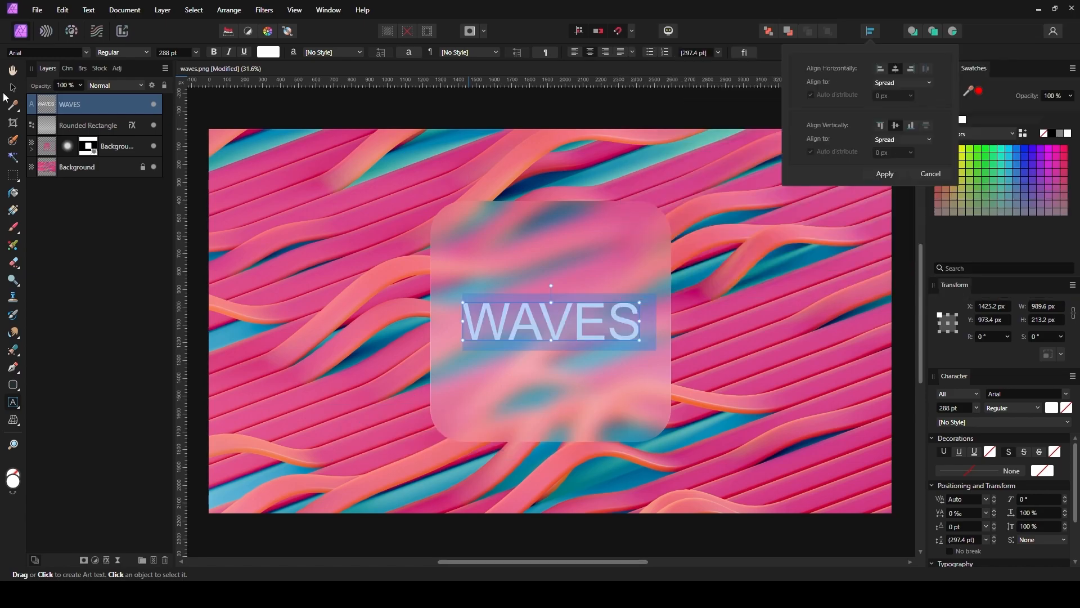
# Change the WAVES text's font to Bebas Neue.
pyautogui.click(86, 52)
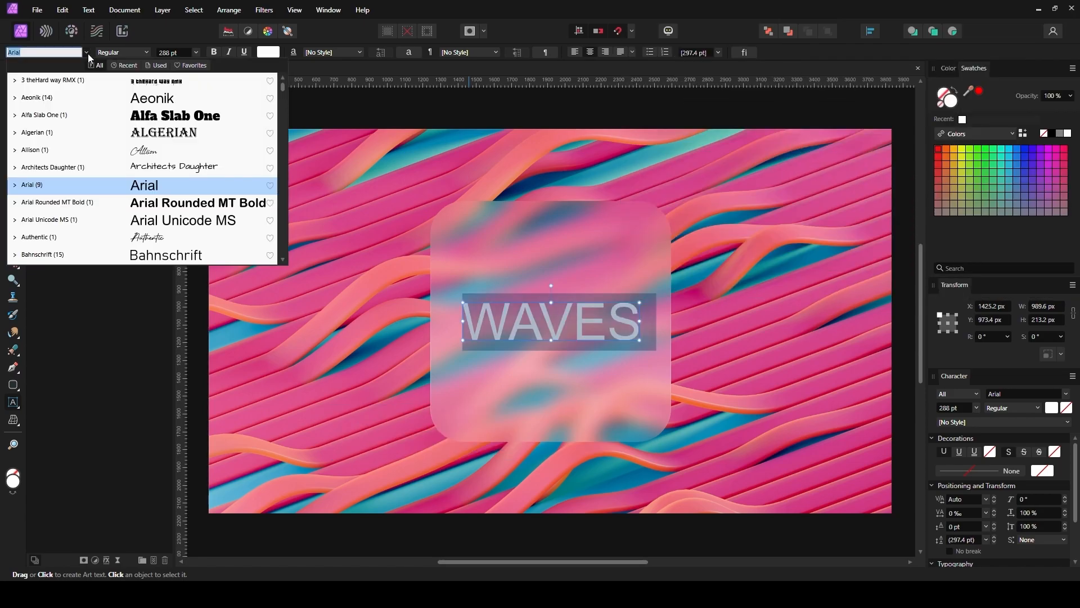
pyautogui.click(123, 65)
pyautogui.click(185, 104)
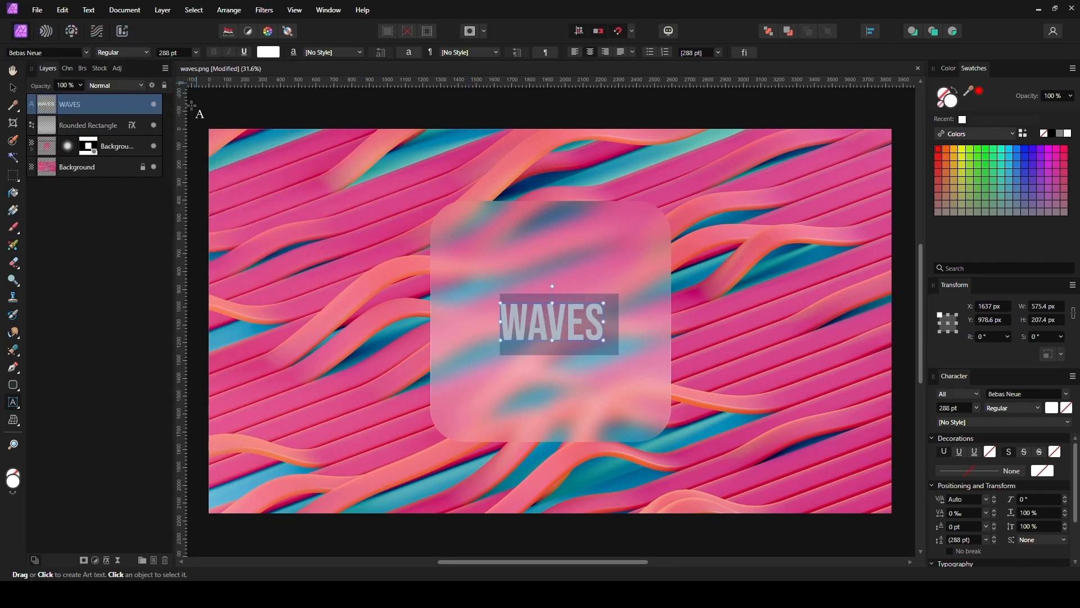
# Scale the WAVES text proportionally from its centre to about 1037 px wide and deselect it.
pyautogui.click(13, 88)
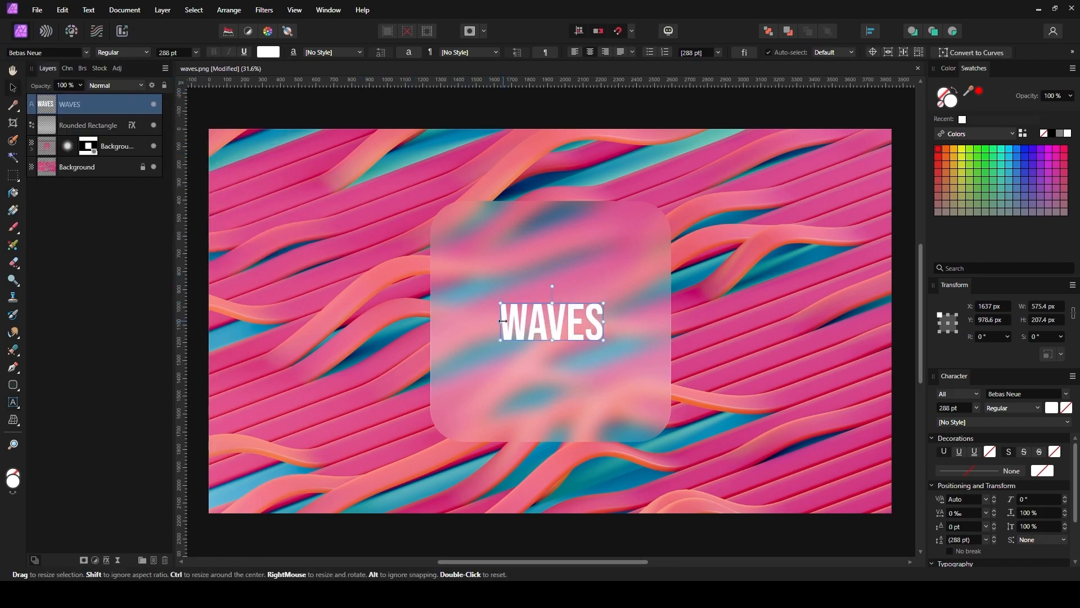
pyautogui.moveTo(500, 321); pyautogui.dragTo(460, 321)
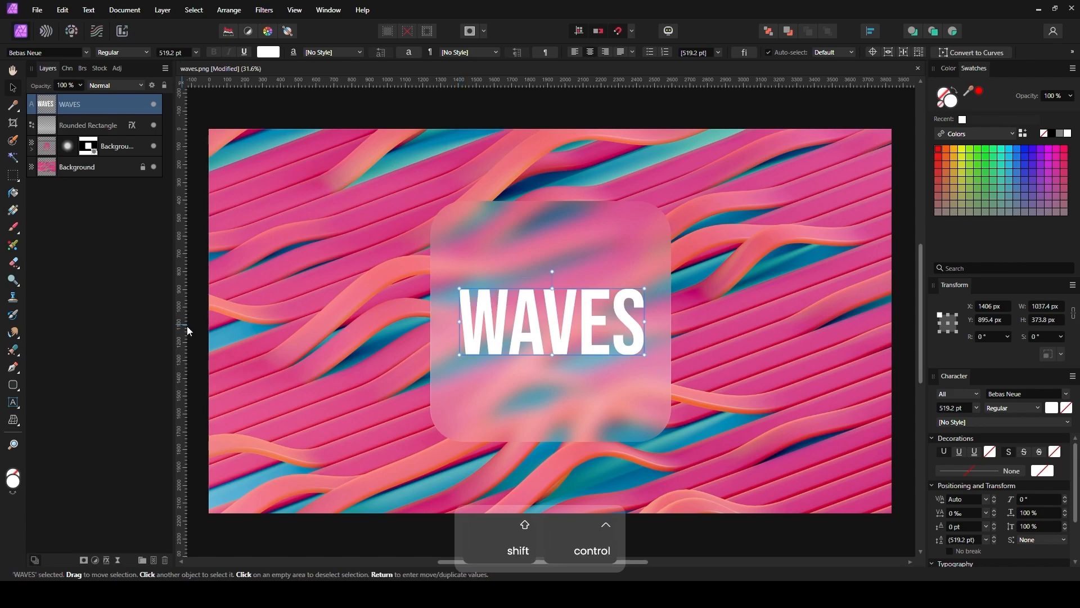
pyautogui.click(285, 321)
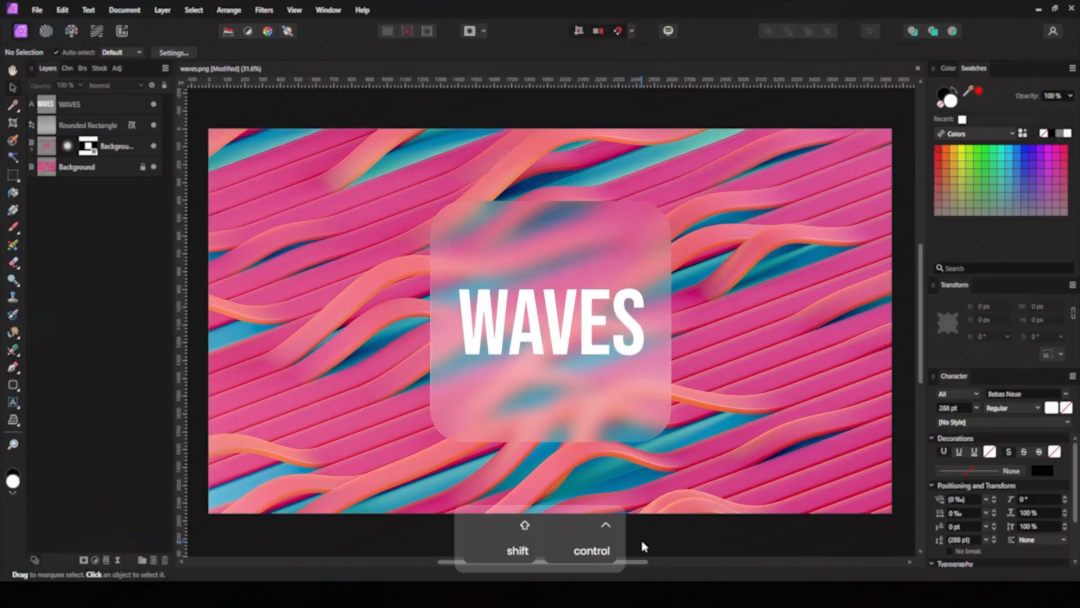